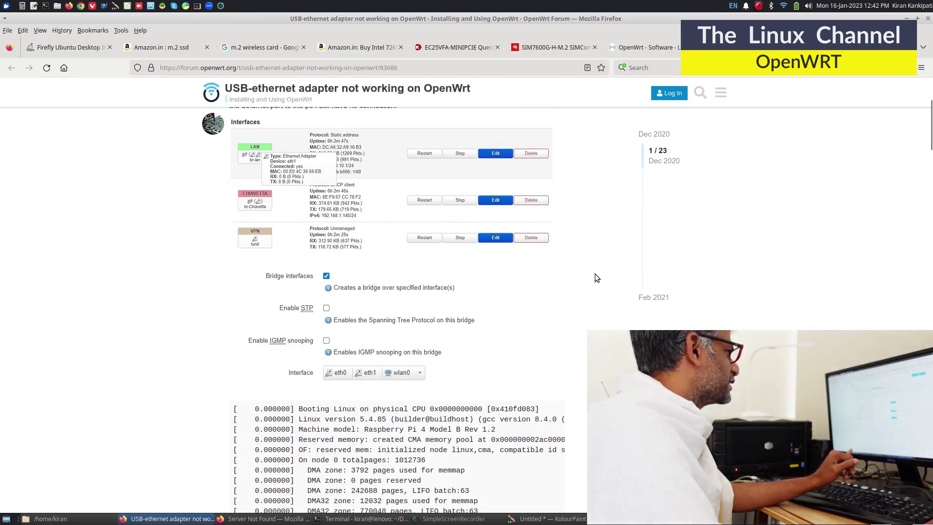
Step: Scroll through the USB-ethernet thread replies and back up to the original post's opkg commands
{"action": "scroll", "coordinate": [594, 273], "scroll_direction": "down", "scroll_amount": 3}
{"action": "scroll", "coordinate": [595, 273], "scroll_direction": "down", "scroll_amount": 4}
{"action": "scroll", "coordinate": [595, 273], "scroll_direction": "down", "scroll_amount": 4}
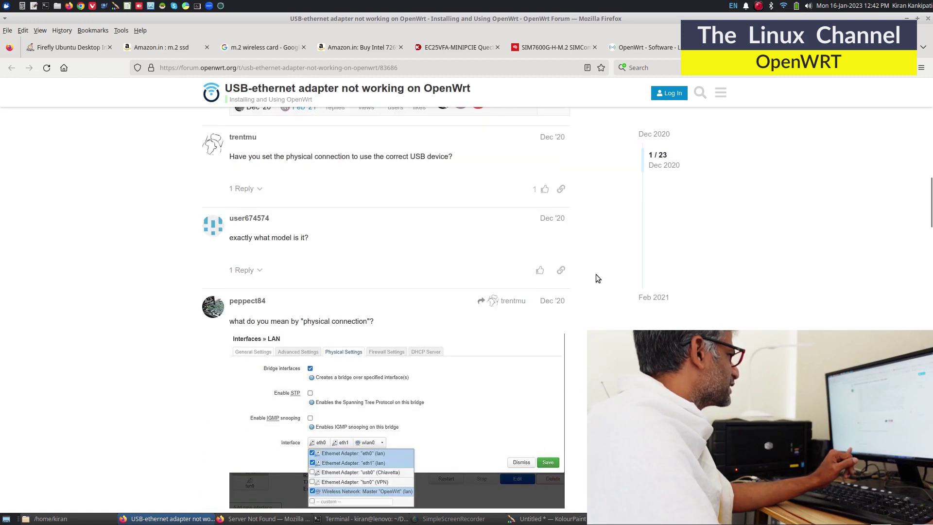
{"action": "scroll", "coordinate": [618, 275], "scroll_direction": "up", "scroll_amount": 10}
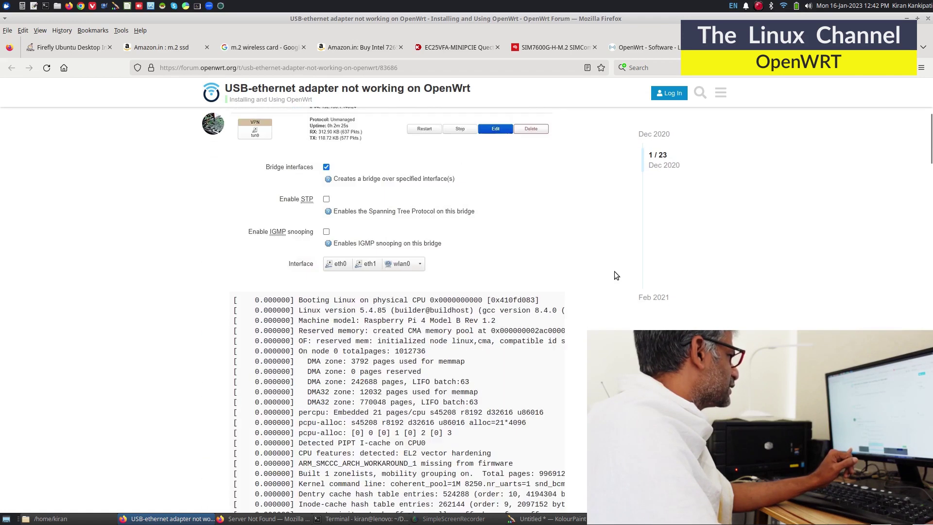
{"action": "scroll", "coordinate": [613, 272], "scroll_direction": "up", "scroll_amount": 2}
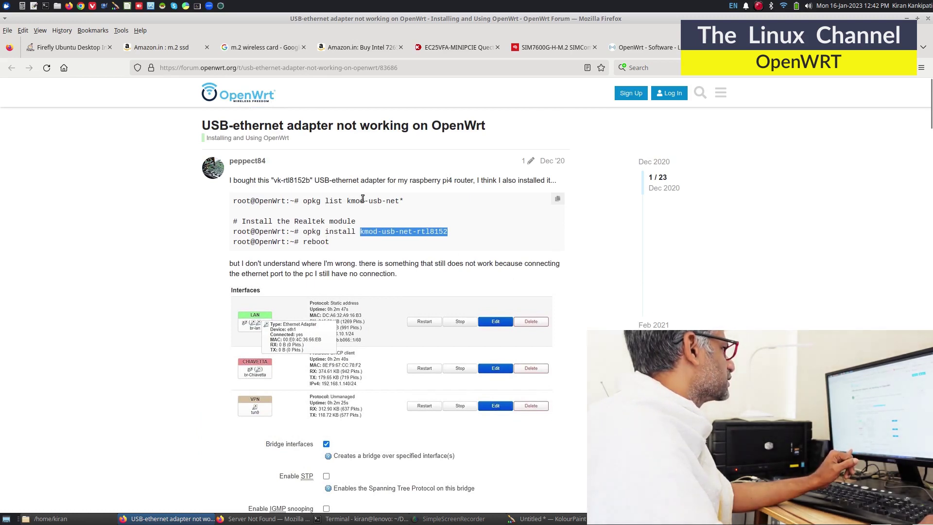
Step: On the LuCI Software page, replace the 8152 filter with usb-net
{"action": "left_click", "coordinate": [652, 48]}
{"action": "key", "text": "ctrl+a"}
{"action": "type", "text": "u"}
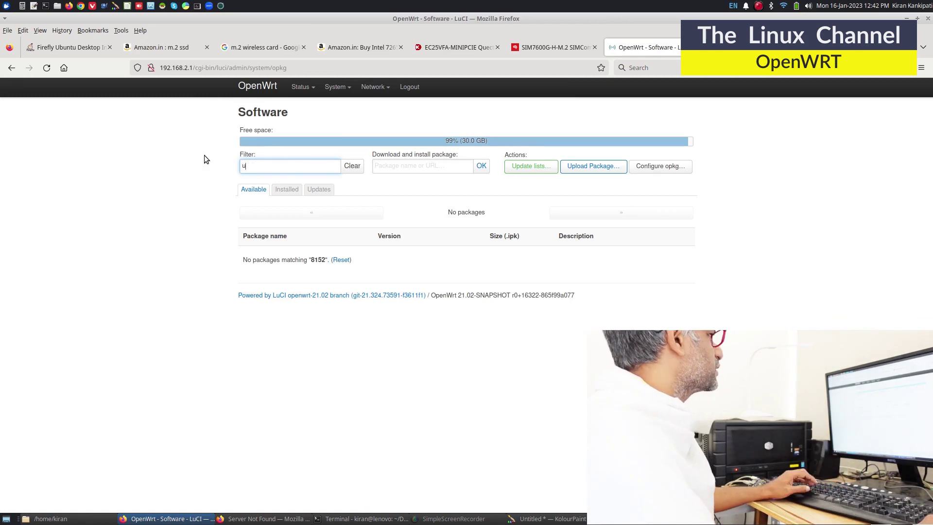
{"action": "type", "text": "sb-net"}
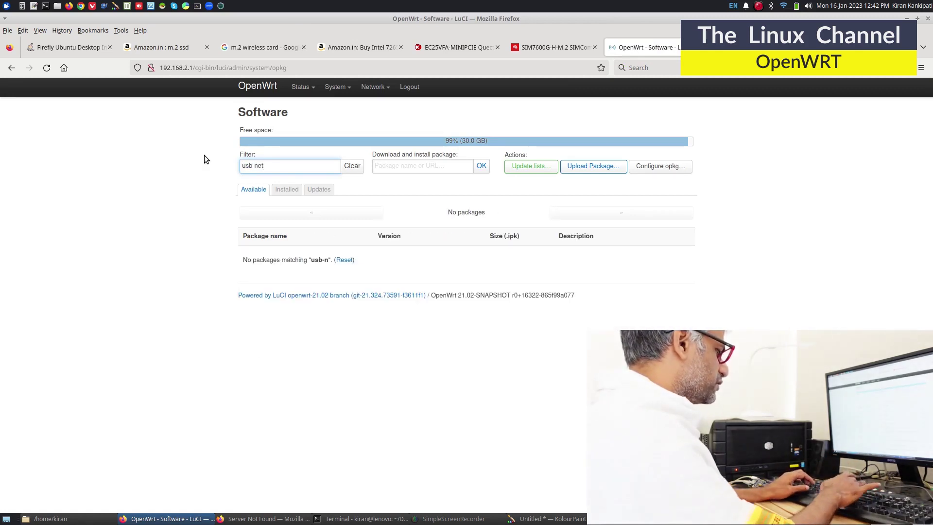
{"action": "left_click_drag", "start_coordinate": [279, 165], "coordinate": [226, 167]}
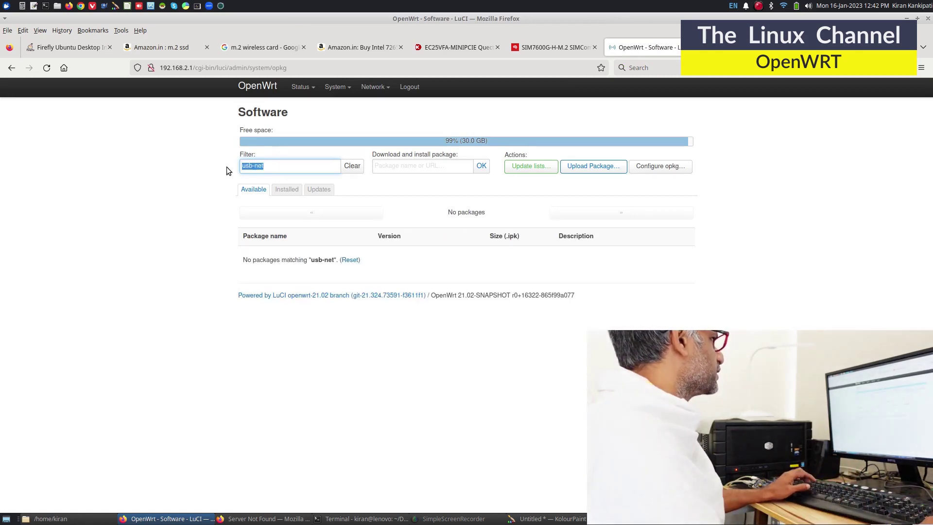
Step: Try to download and install the usb-net package, then dismiss the not-available error
{"action": "left_click", "coordinate": [431, 170]}
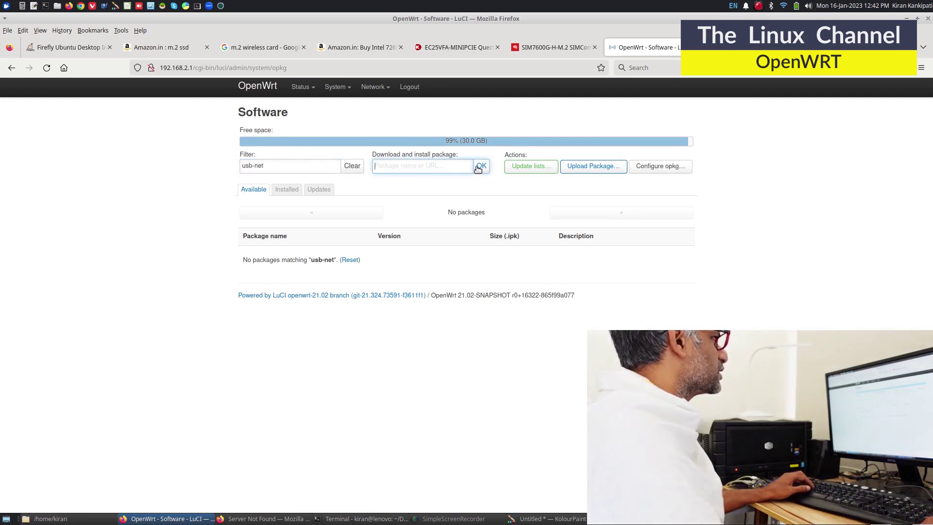
{"action": "type", "text": "usb"}
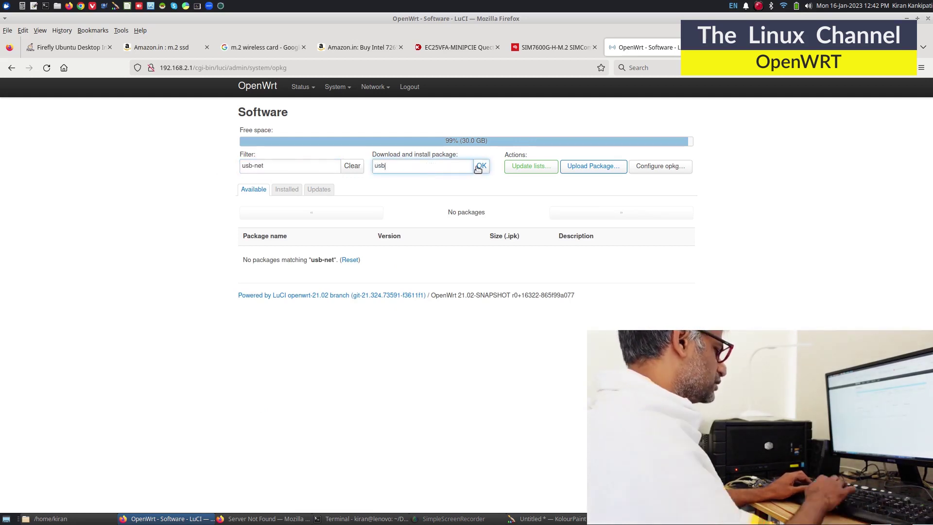
{"action": "type", "text": "-net"}
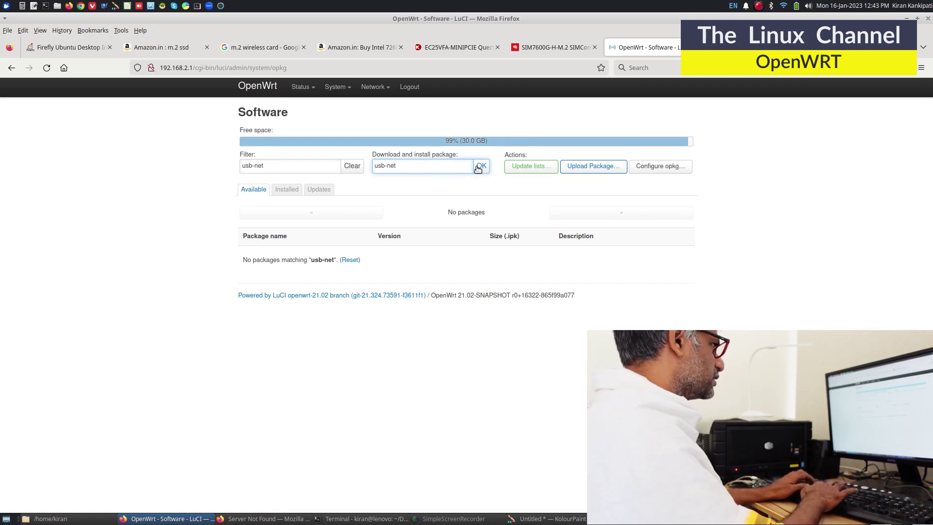
{"action": "left_click", "coordinate": [481, 167]}
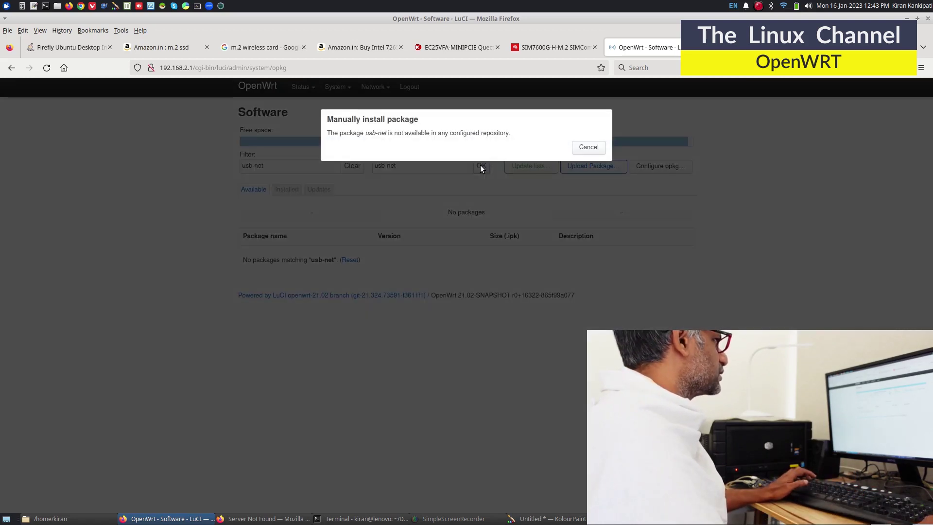
{"action": "left_click", "coordinate": [588, 147]}
{"action": "left_click", "coordinate": [329, 165]}
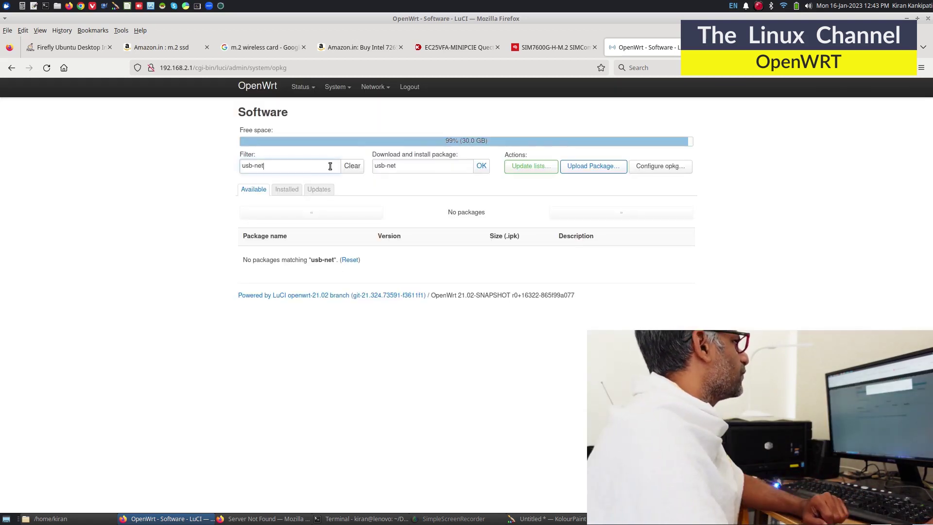
Step: Review the installed usb-net packages, then list available packages filtered by 'us'
{"action": "left_click", "coordinate": [286, 189]}
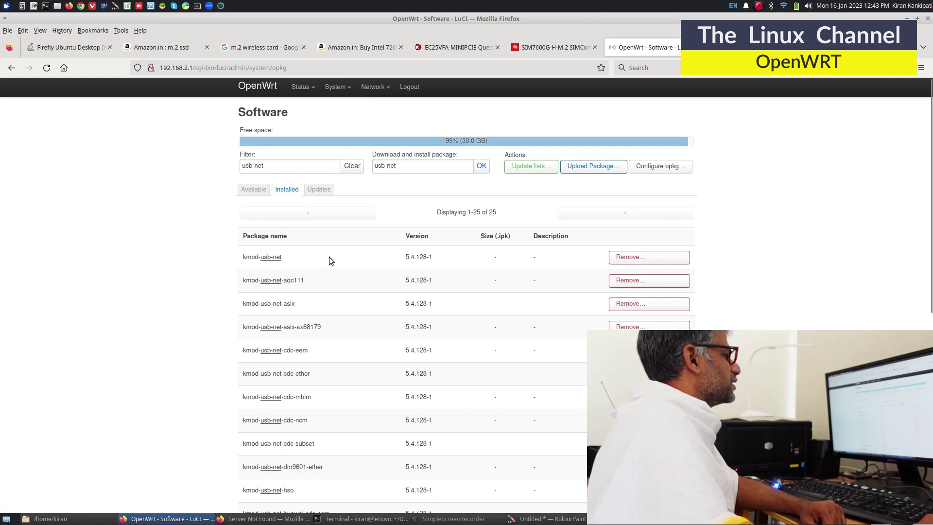
{"action": "left_click", "coordinate": [255, 190]}
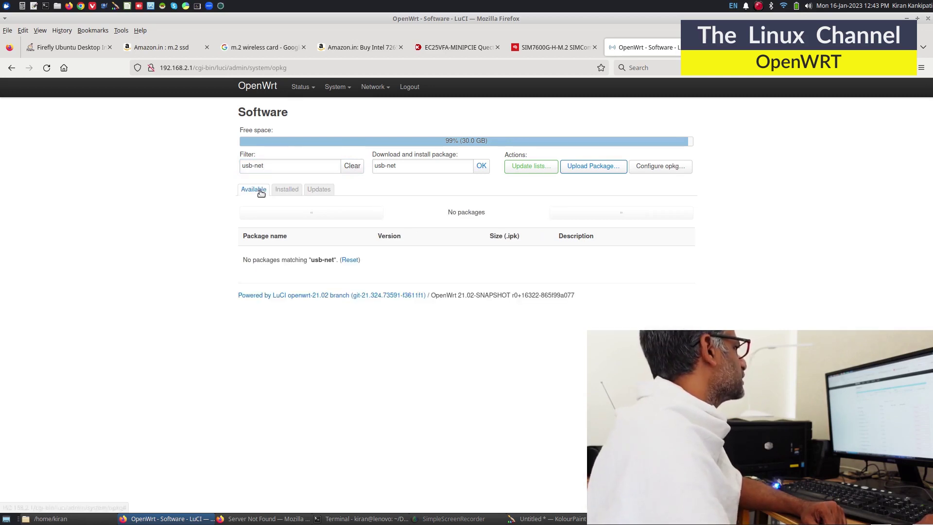
{"action": "left_click_drag", "start_coordinate": [271, 167], "coordinate": [212, 163]}
{"action": "type", "text": "ub"}
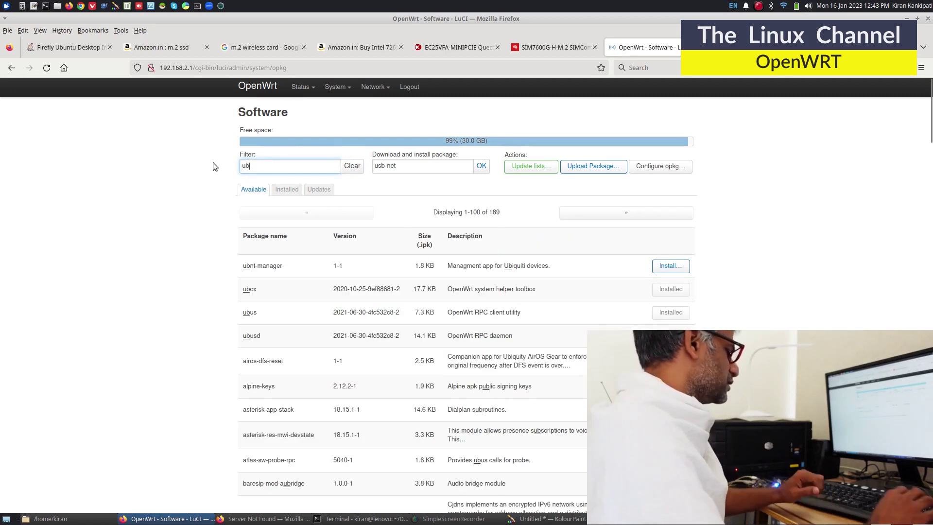
{"action": "key", "text": "BackSpace"}
{"action": "type", "text": "sb net"}
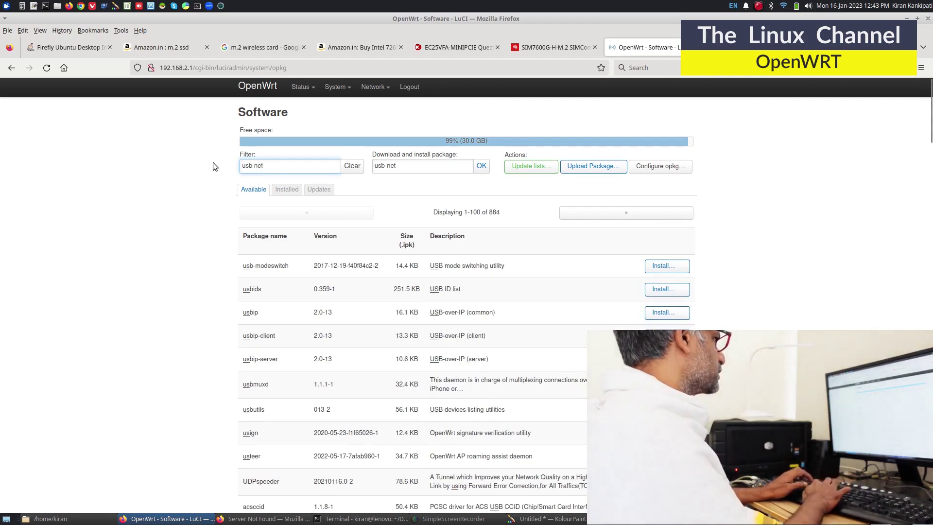
{"action": "key", "text": "BackSpace"}
{"action": "key", "text": "BackSpace"}
{"action": "key", "text": "BackSpace"}
{"action": "key", "text": "BackSpace"}
{"action": "key", "text": "BackSpace"}
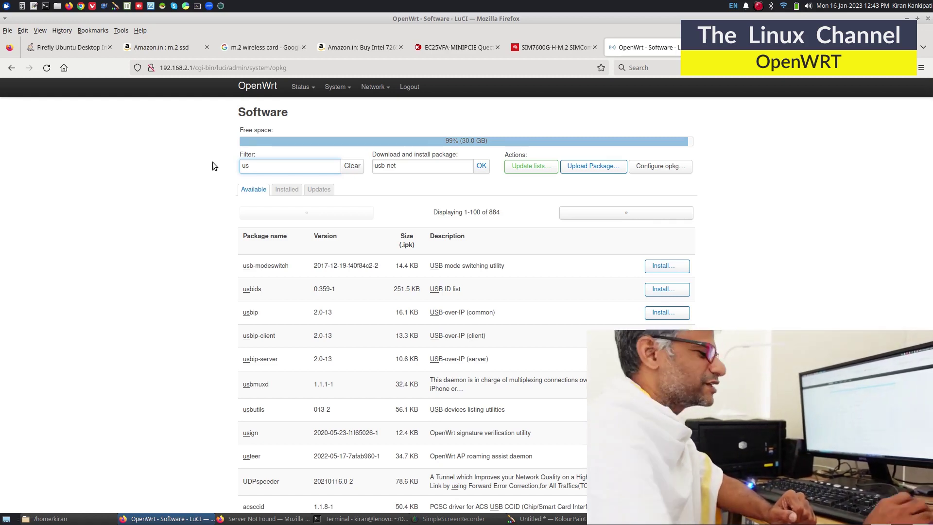
Step: Look up the adapter driver name in the forum thread, then return to the filter field
{"action": "left_click", "coordinate": [791, 47]}
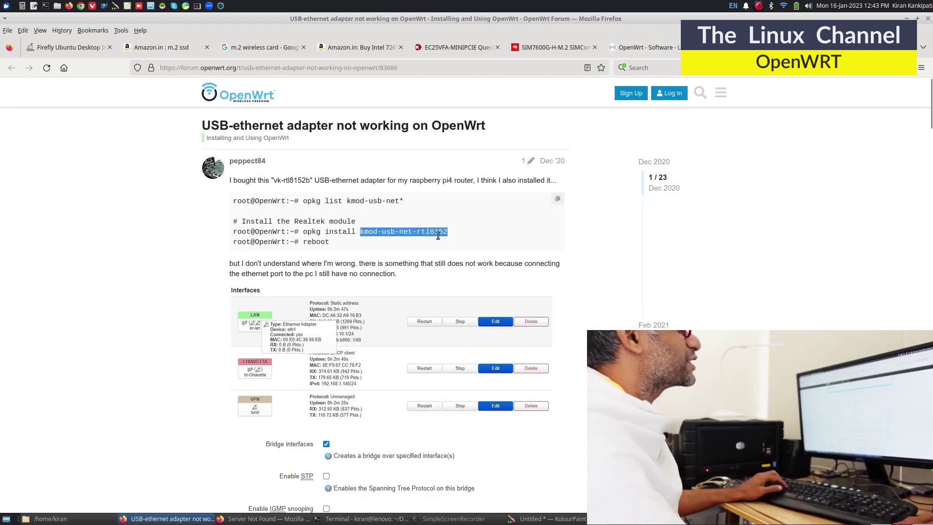
{"action": "left_click", "coordinate": [642, 47]}
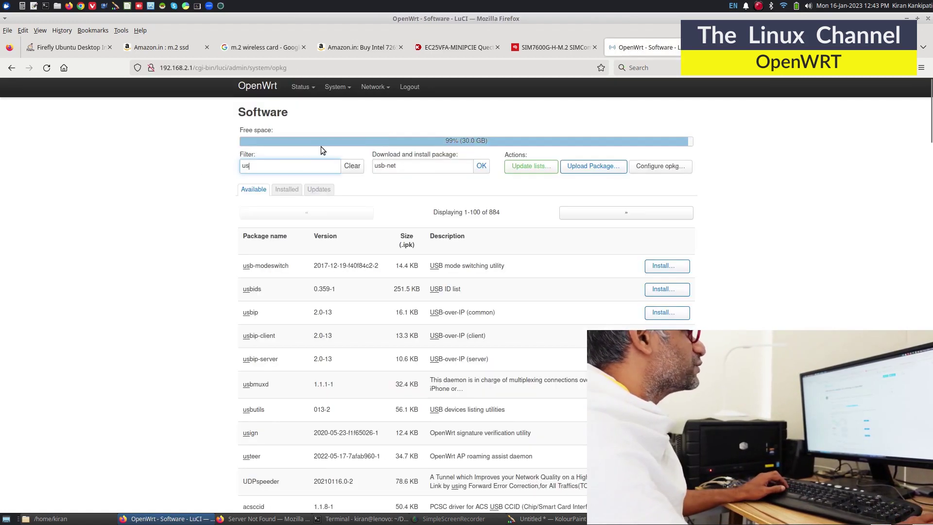
{"action": "left_click_drag", "start_coordinate": [252, 165], "coordinate": [223, 165]}
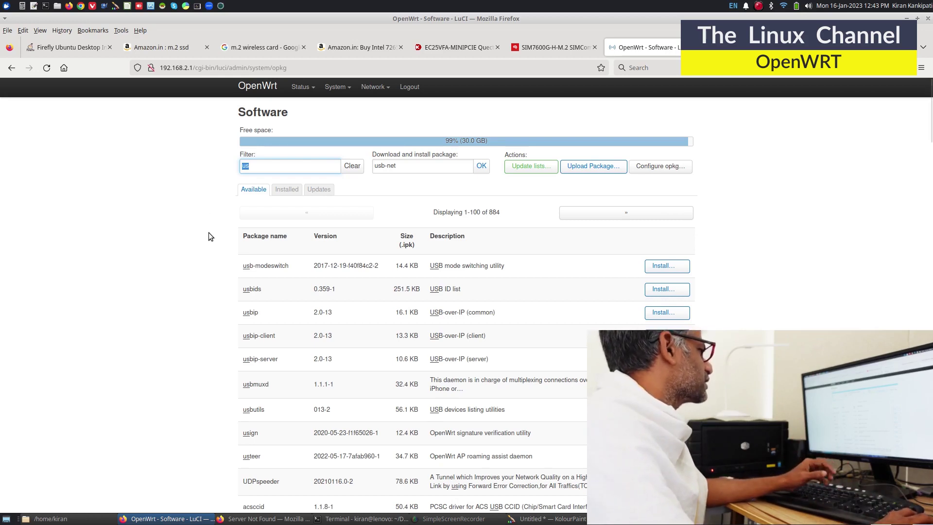
Step: Filter the installed packages by usb-net, then check the Available list for matches
{"action": "left_click", "coordinate": [285, 190]}
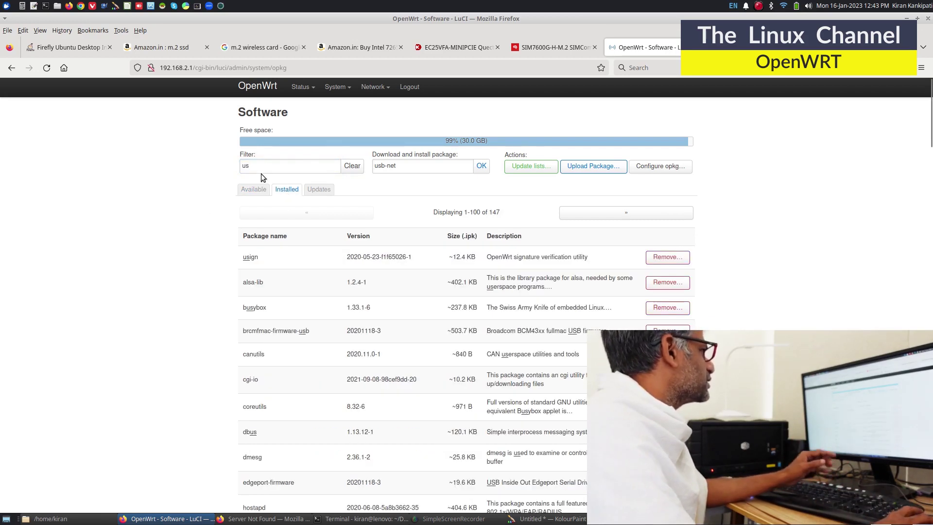
{"action": "left_click_drag", "start_coordinate": [260, 167], "coordinate": [234, 158]}
{"action": "type", "text": "usb"}
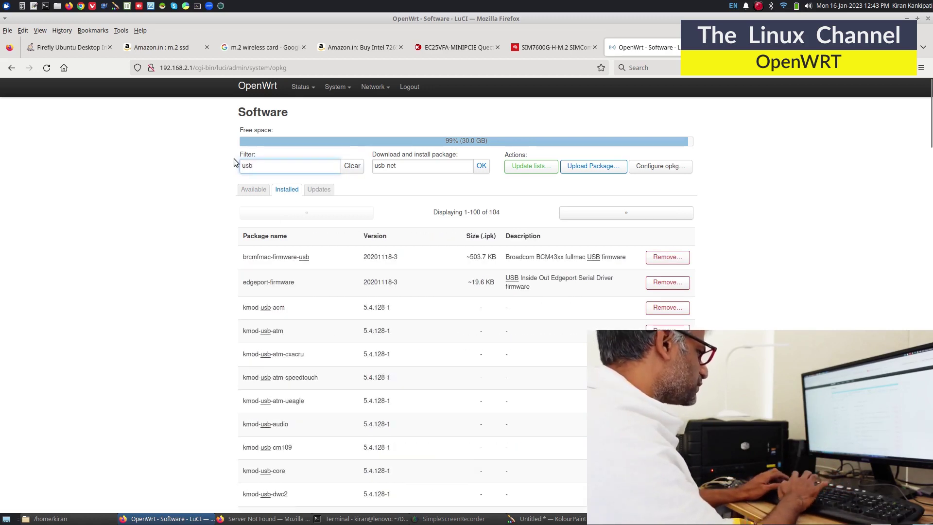
{"action": "type", "text": "-"}
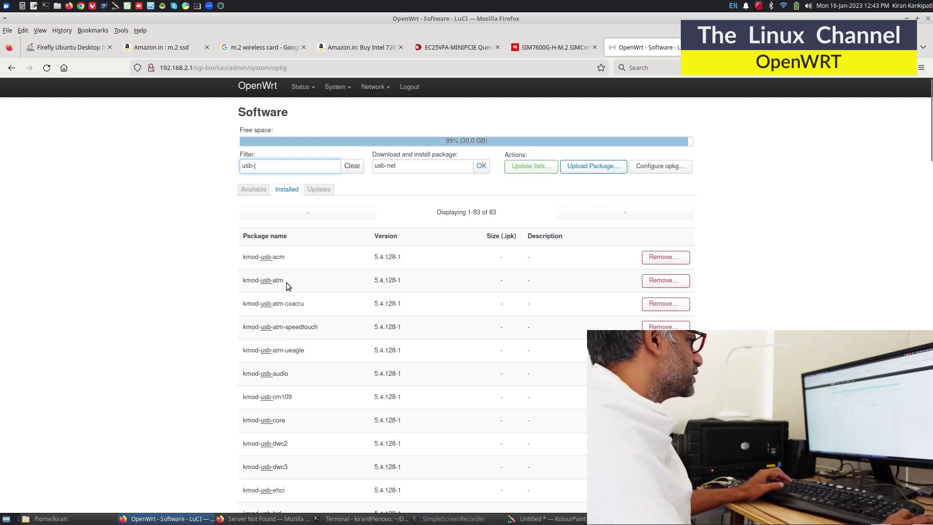
{"action": "type", "text": "net"}
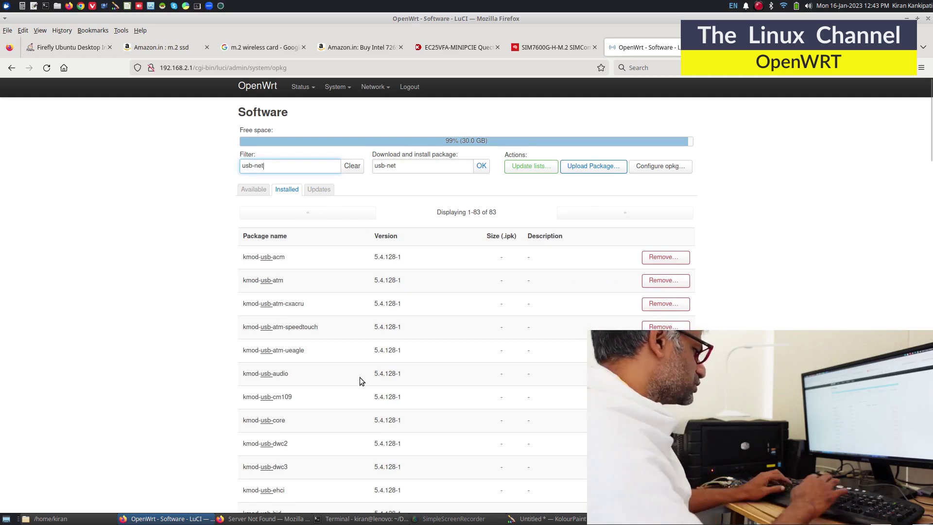
{"action": "left_click", "coordinate": [253, 194]}
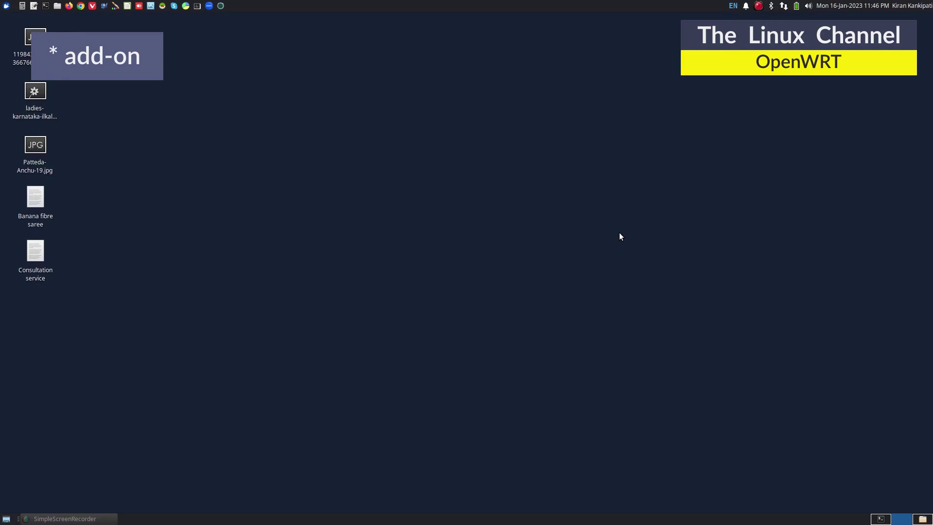
Step: Check the network connections tray menu, closing it both times
{"action": "left_click", "coordinate": [783, 5]}
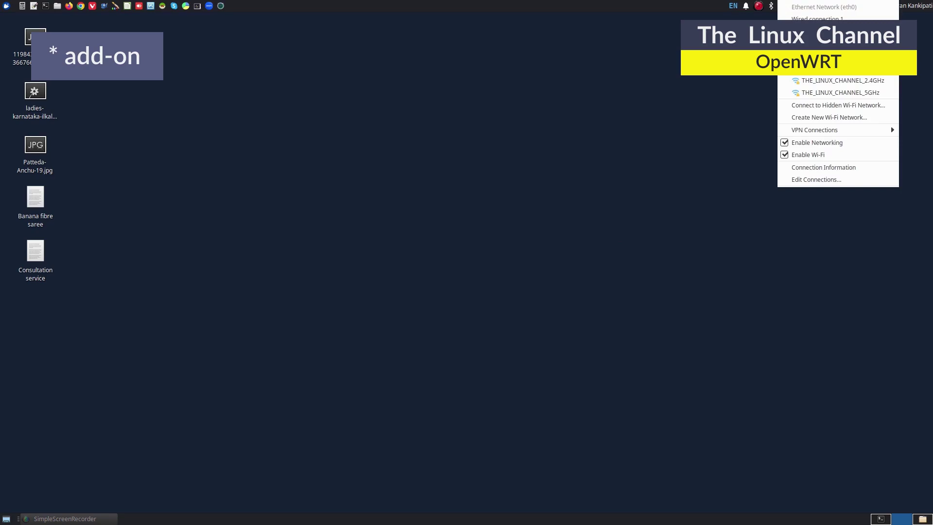
{"action": "key", "text": "Escape"}
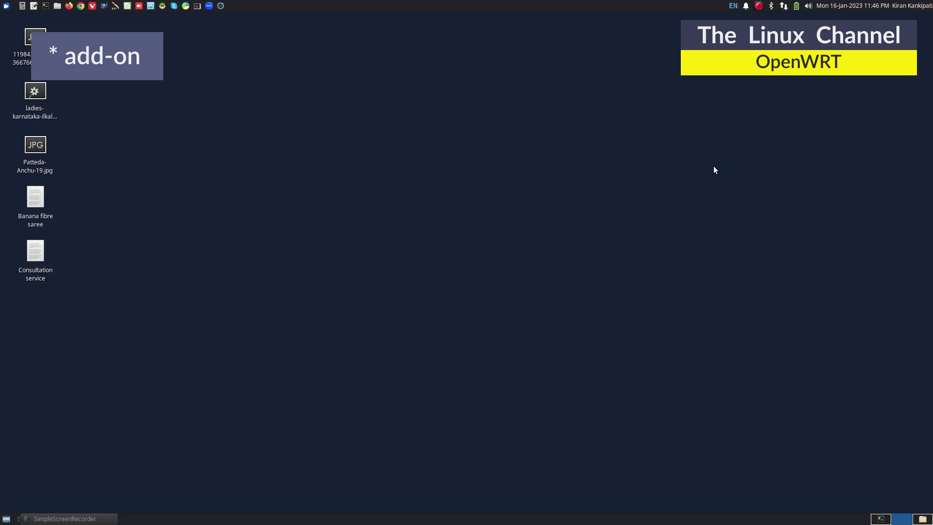
{"action": "left_click", "coordinate": [783, 7]}
{"action": "key", "text": "Escape"}
Step: Launch a maximized Terminal and SSH into the OpenWrt router as root
{"action": "left_click", "coordinate": [46, 6]}
{"action": "left_click", "coordinate": [607, 157]}
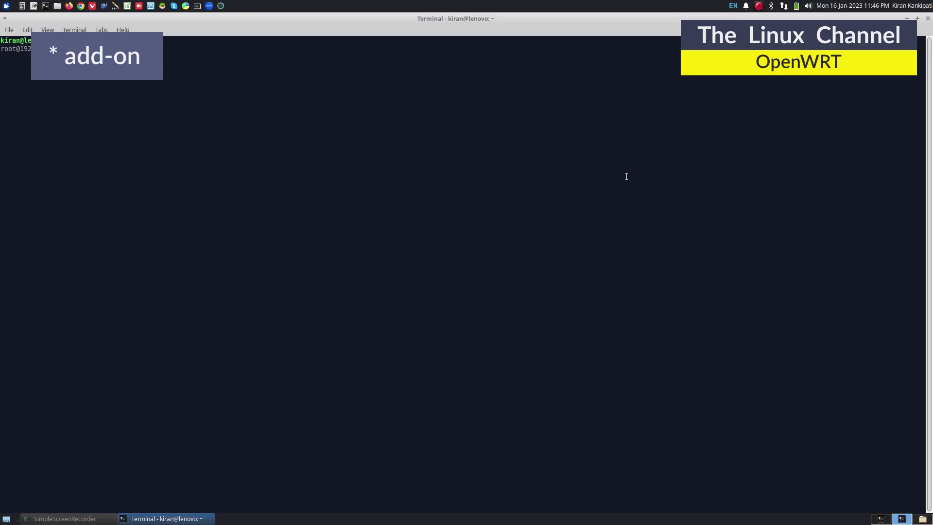
{"action": "key", "text": "Return"}
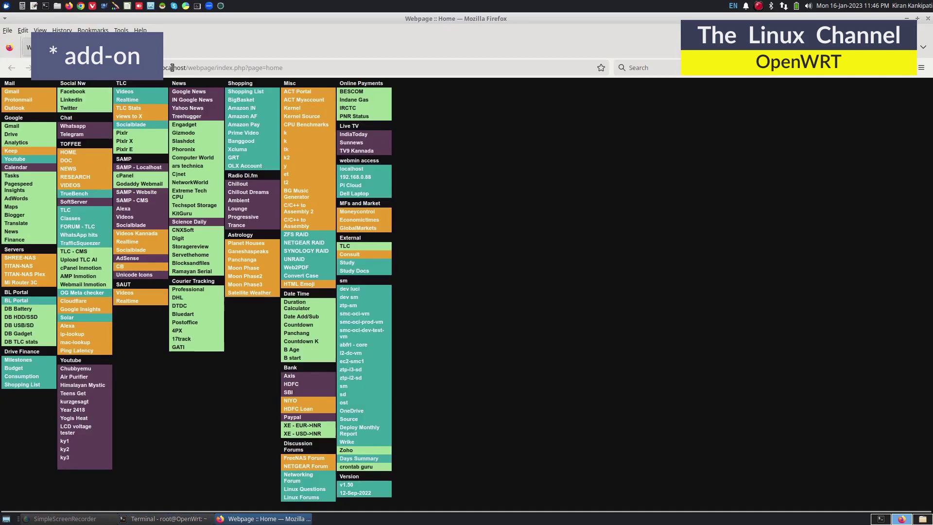
Step: In a new tab, log in to LuCI at 192.168.2.1 with the router password without saving the login
{"action": "key", "text": "ctrl+t"}
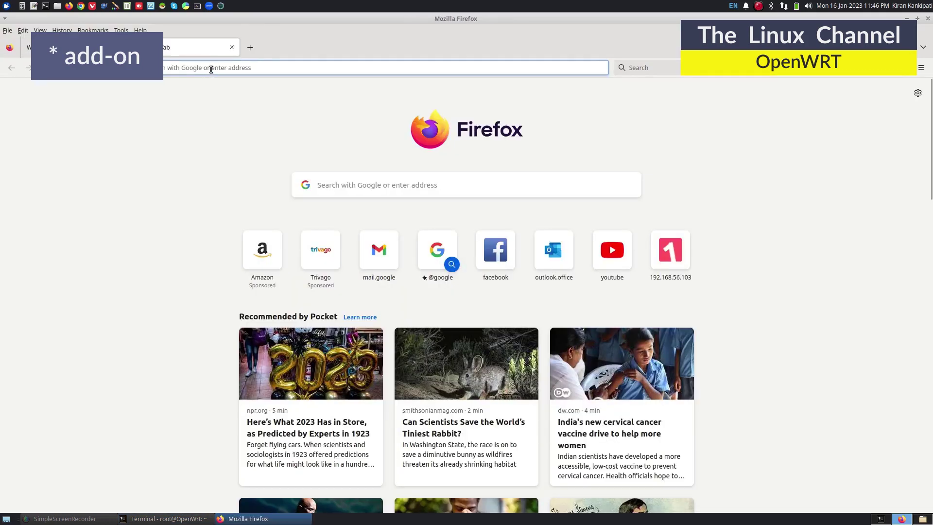
{"action": "type", "text": "192.168."}
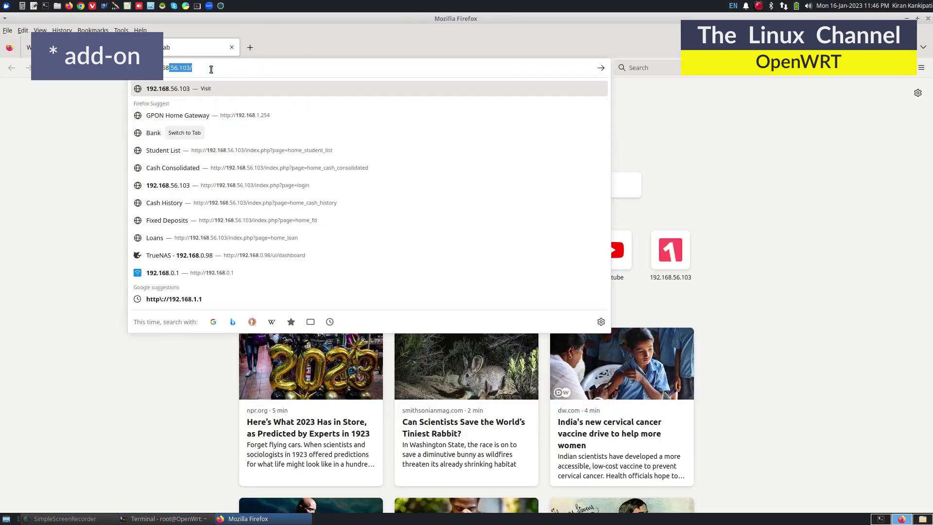
{"action": "type", "text": "2.1"}
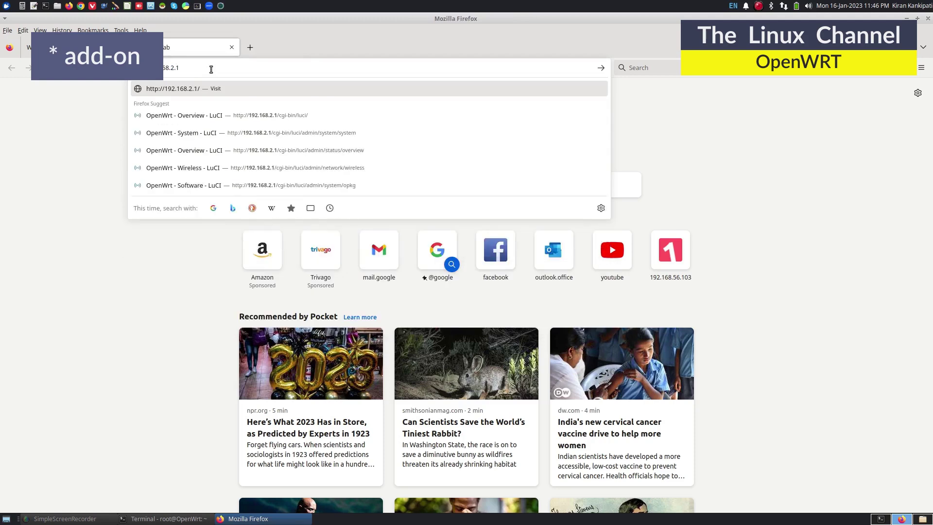
{"action": "key", "text": "Return"}
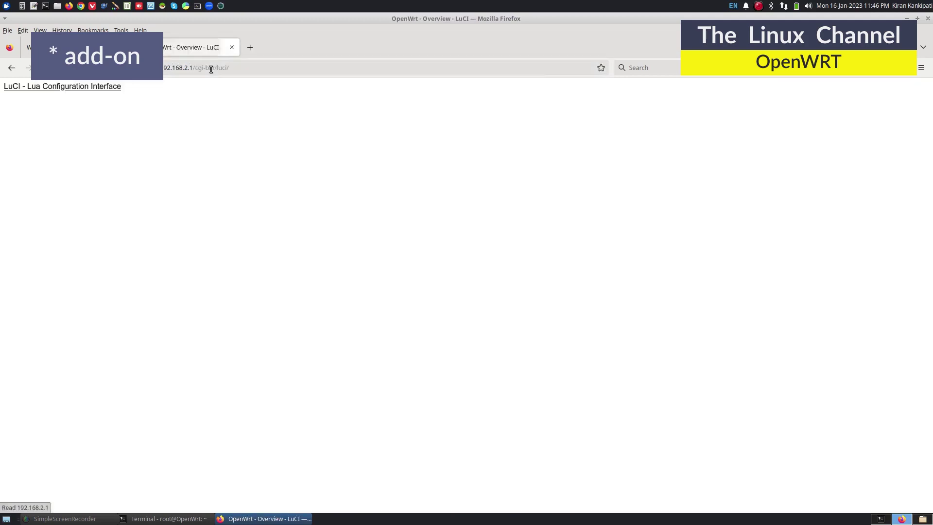
{"action": "type", "text": "*****"}
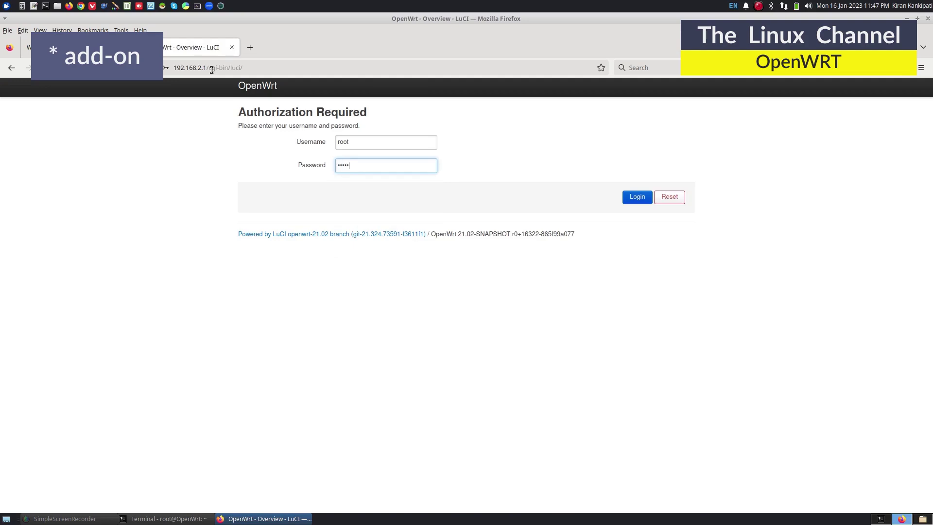
{"action": "key", "text": "Return"}
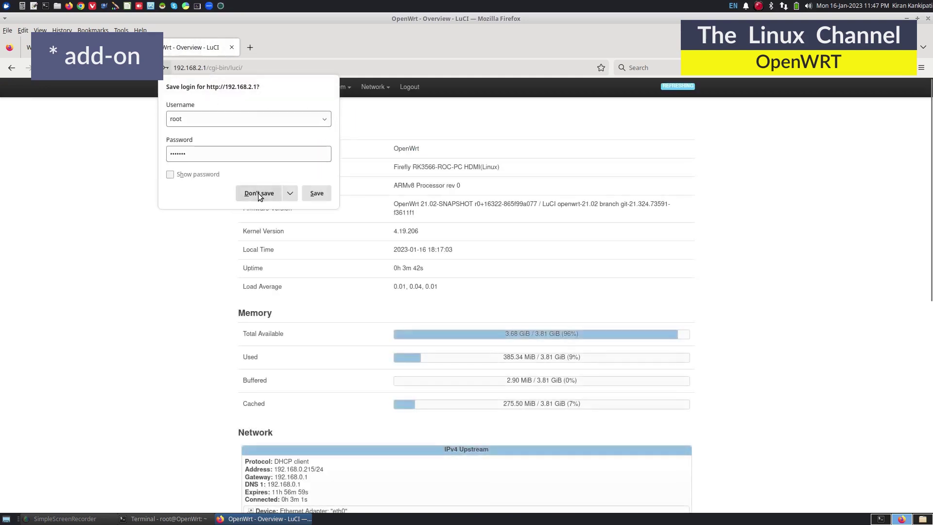
{"action": "left_click", "coordinate": [257, 193]}
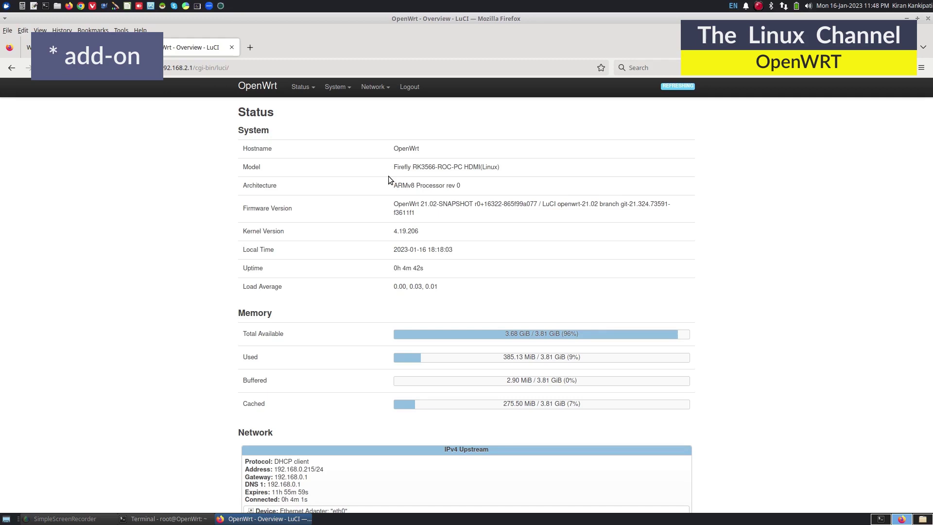
Step: Open System > Software, then run iperf in the router shell, which reports it is not found
{"action": "mouse_move", "coordinate": [335, 87]}
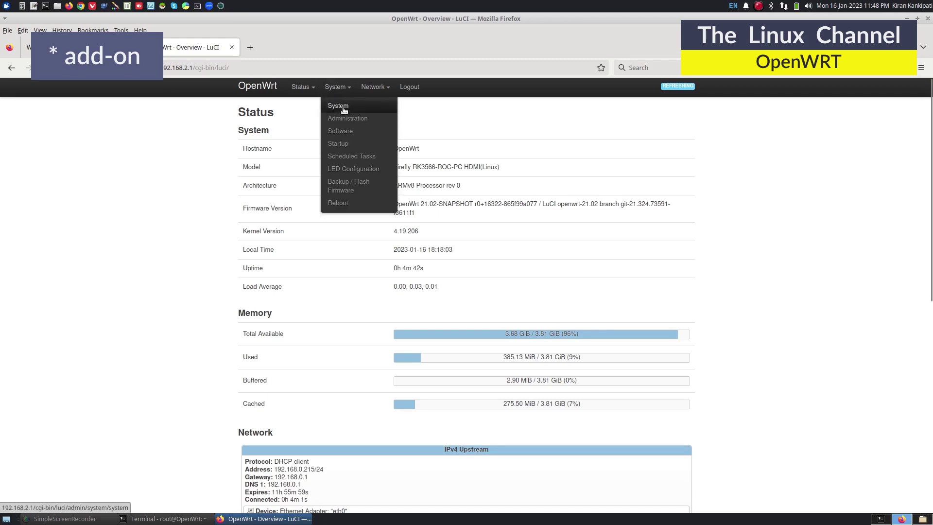
{"action": "left_click", "coordinate": [345, 130]}
{"action": "key", "text": "alt+Tab"}
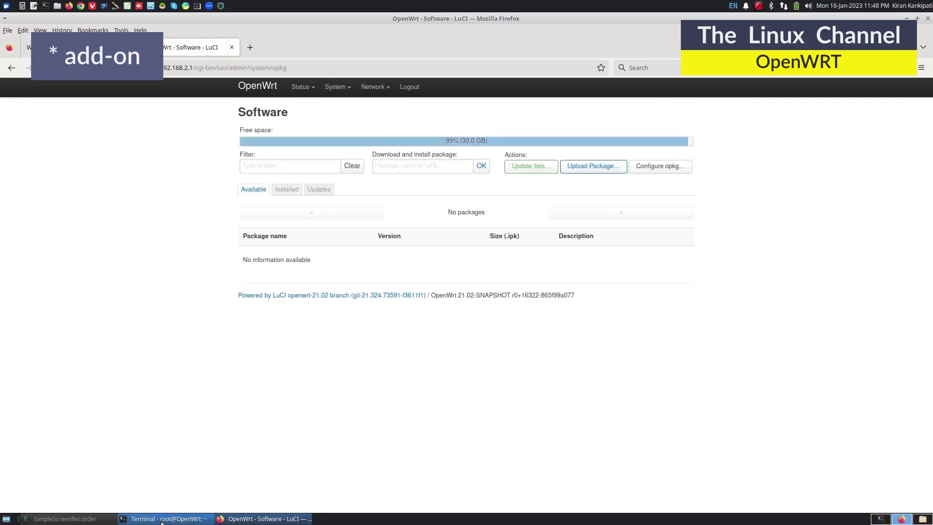
{"action": "type", "text": "iperf"}
{"action": "key", "text": "Return"}
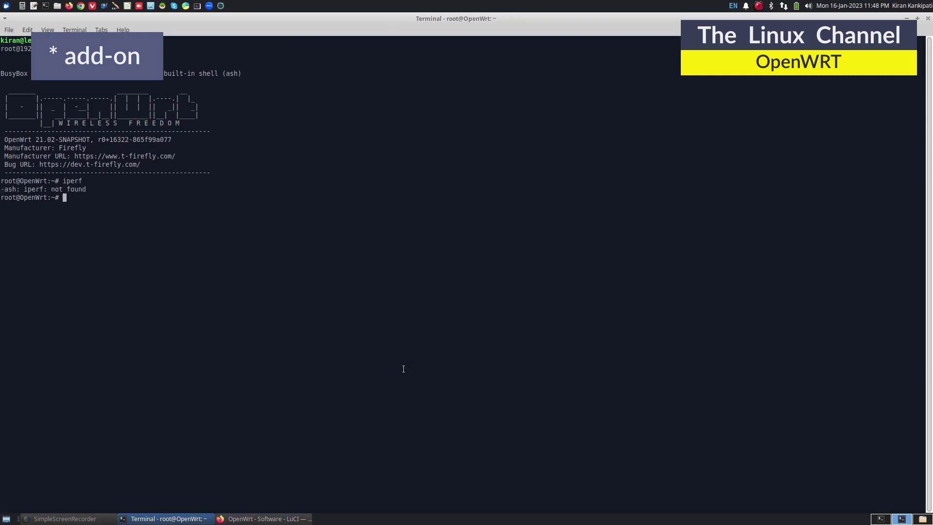
Step: Back in LuCI, filter the package list for iperf
{"action": "left_click", "coordinate": [267, 519]}
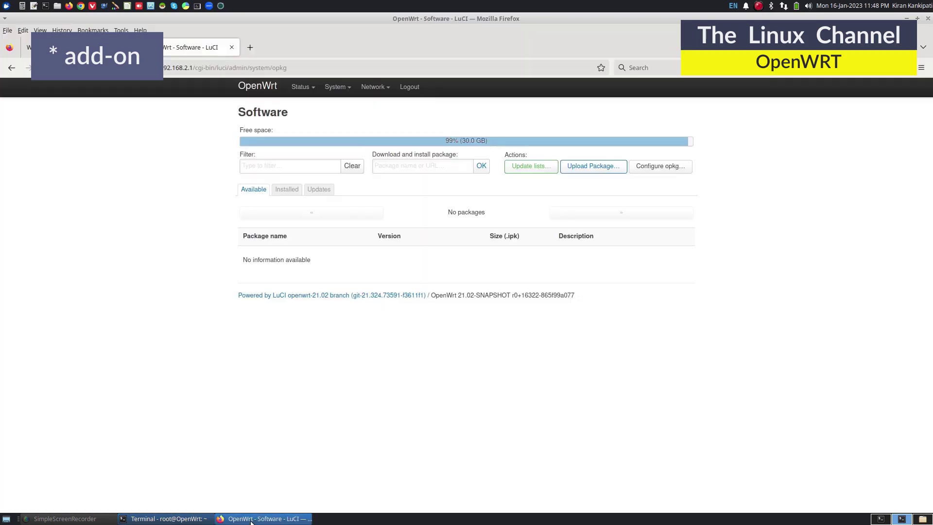
{"action": "left_click", "coordinate": [312, 166]}
{"action": "type", "text": "iperf"}
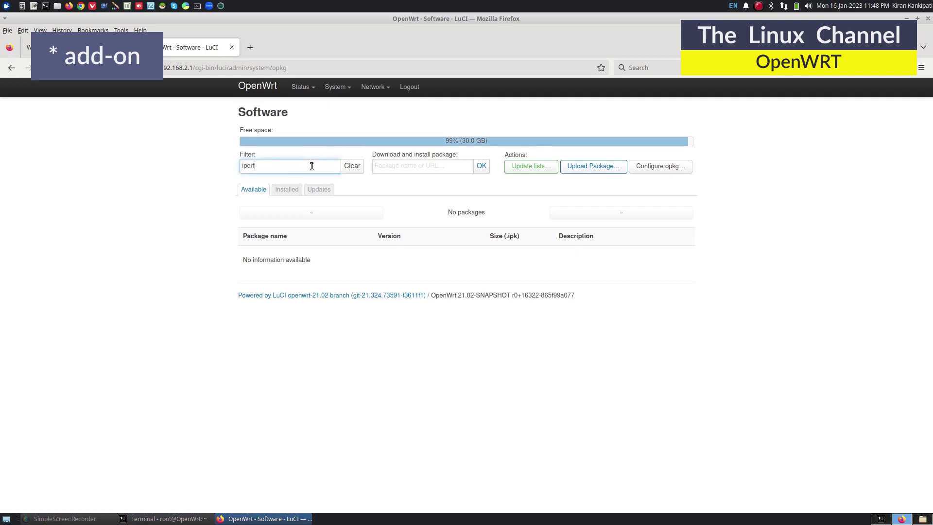
Step: Refresh the package lists with Update lists… in LuCI, then run opkg update over SSH
{"action": "left_click", "coordinate": [516, 167]}
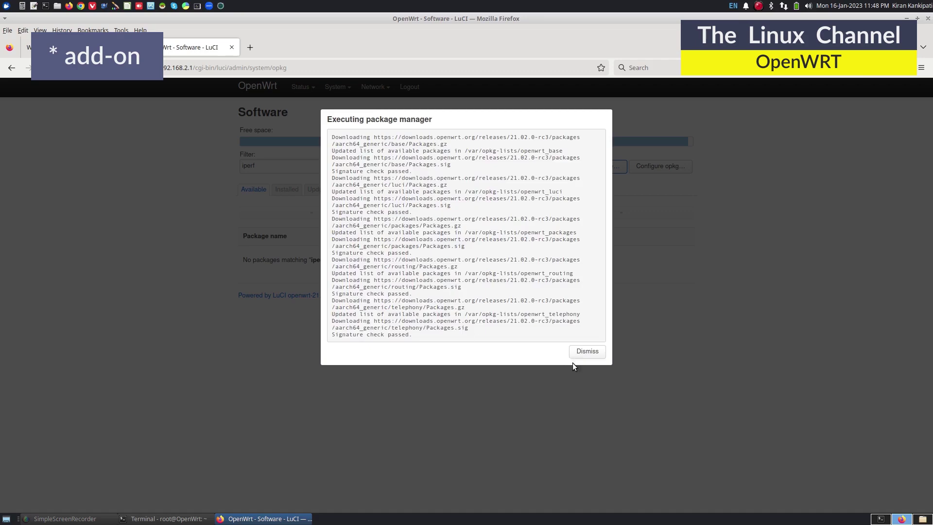
{"action": "left_click", "coordinate": [588, 350]}
{"action": "left_click", "coordinate": [181, 519]}
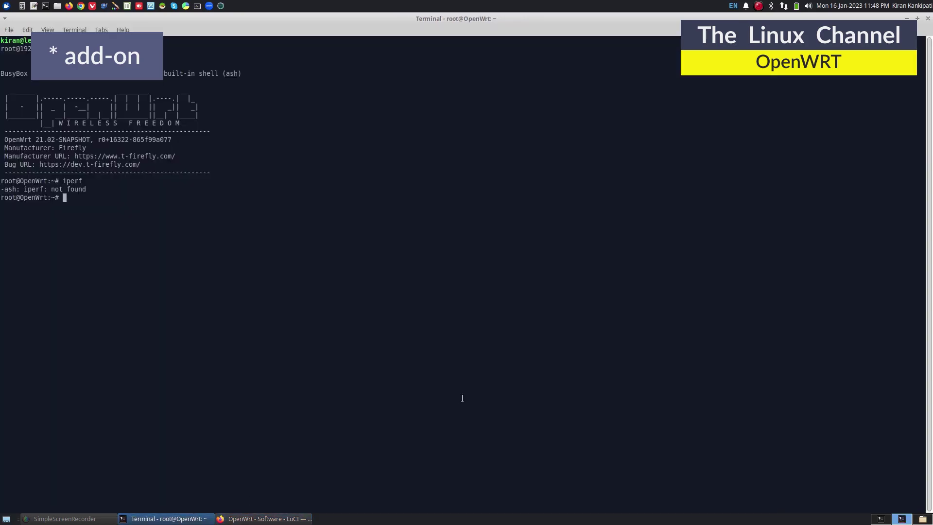
{"action": "type", "text": "opkg update"}
{"action": "key", "text": "Return"}
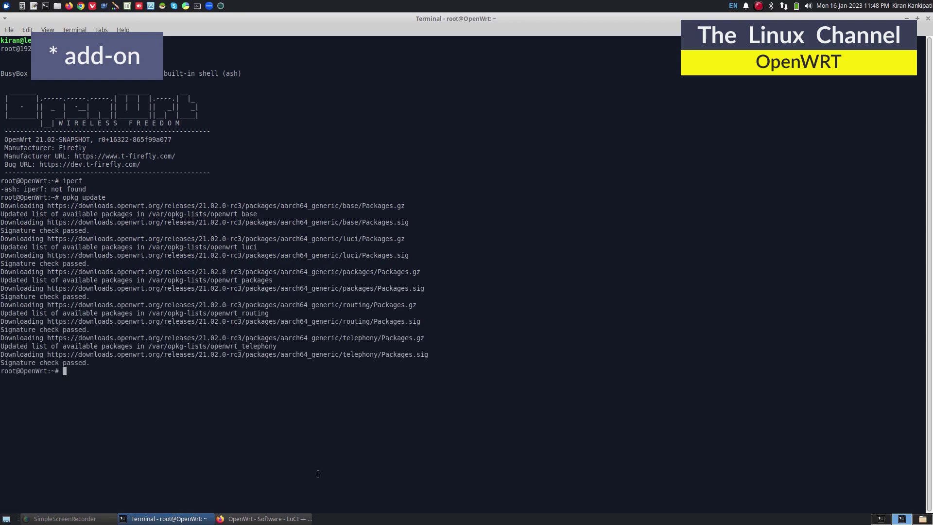
Step: Confirm opkg update finished in the shell and view the three iperf packages in LuCI
{"action": "left_click", "coordinate": [265, 518]}
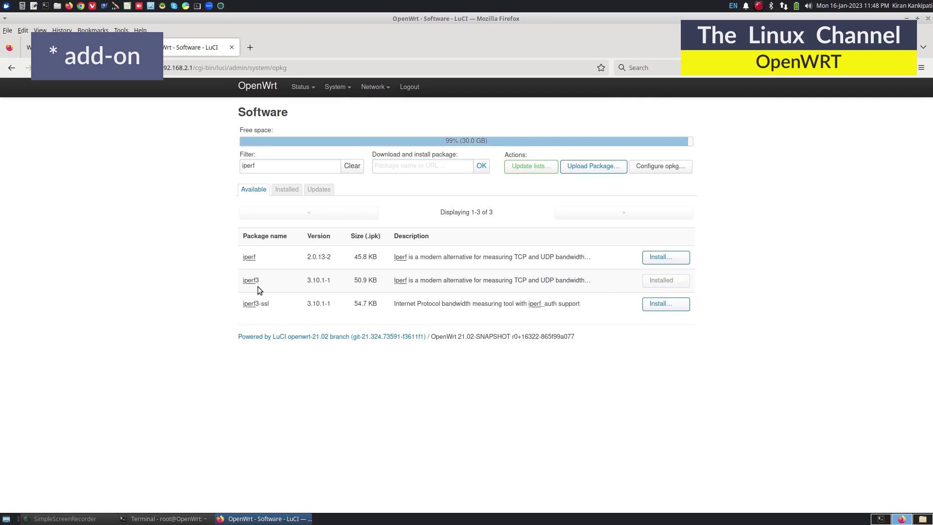
{"action": "left_click", "coordinate": [179, 518]}
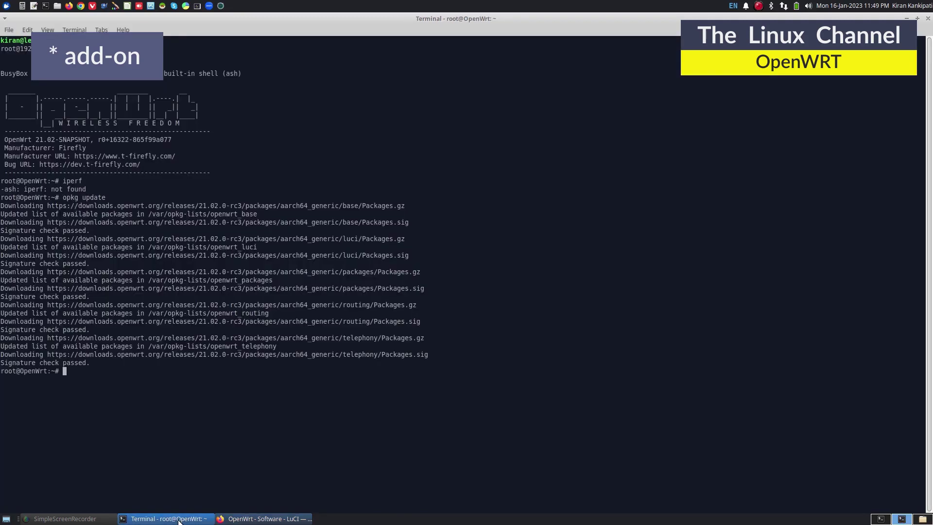
{"action": "left_click", "coordinate": [253, 519]}
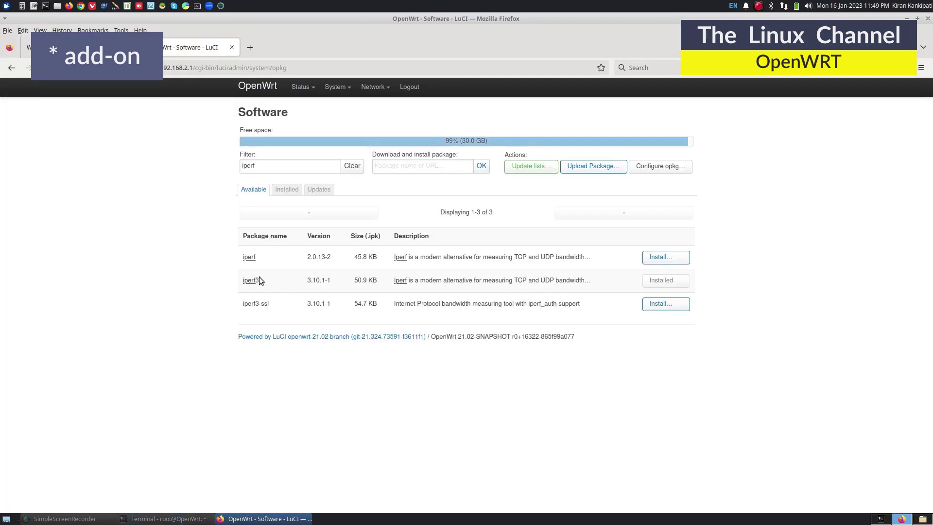
Step: Install iperf 2.0.13-2 with its dependency and close the installation log
{"action": "left_click", "coordinate": [660, 258]}
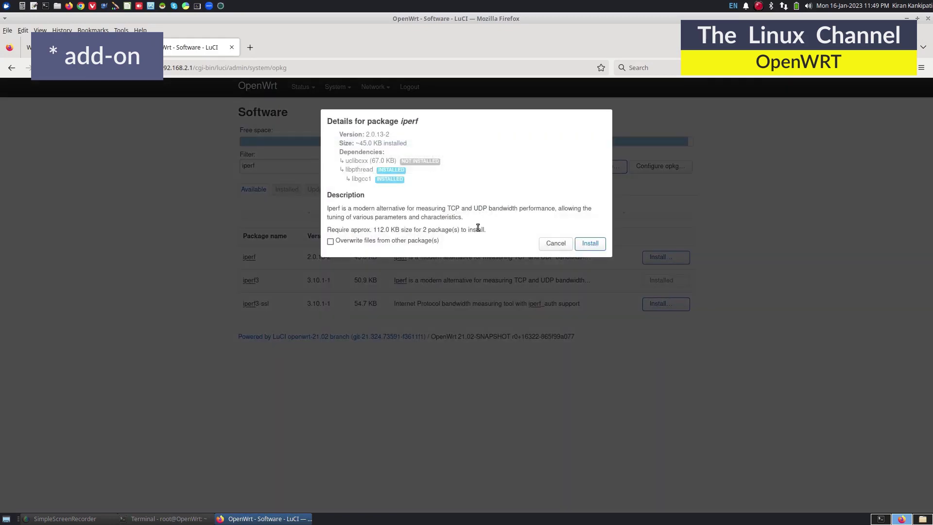
{"action": "left_click", "coordinate": [590, 244]}
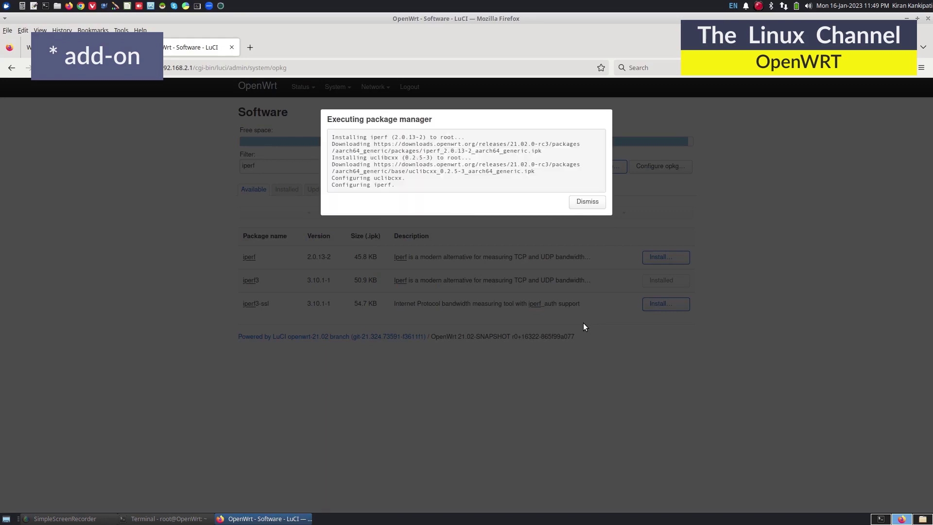
{"action": "left_click", "coordinate": [587, 201]}
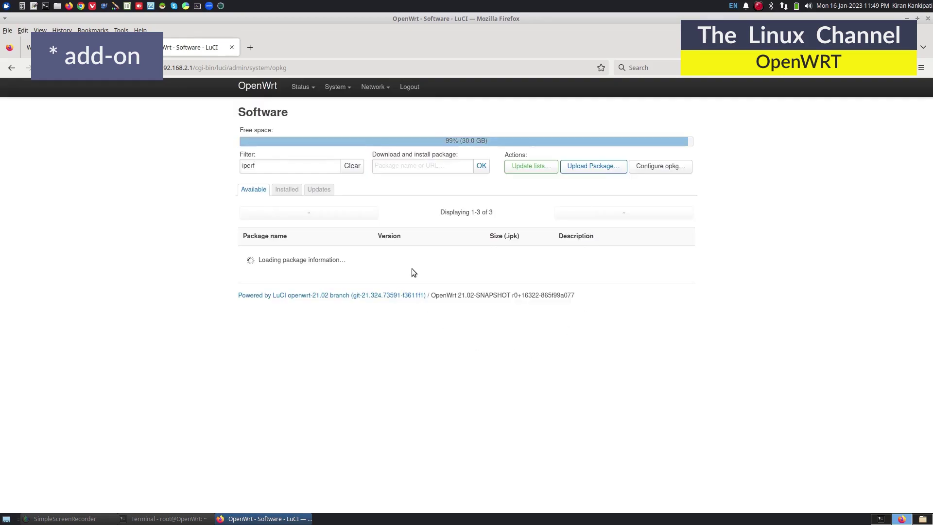
{"action": "mouse_move", "coordinate": [373, 89]}
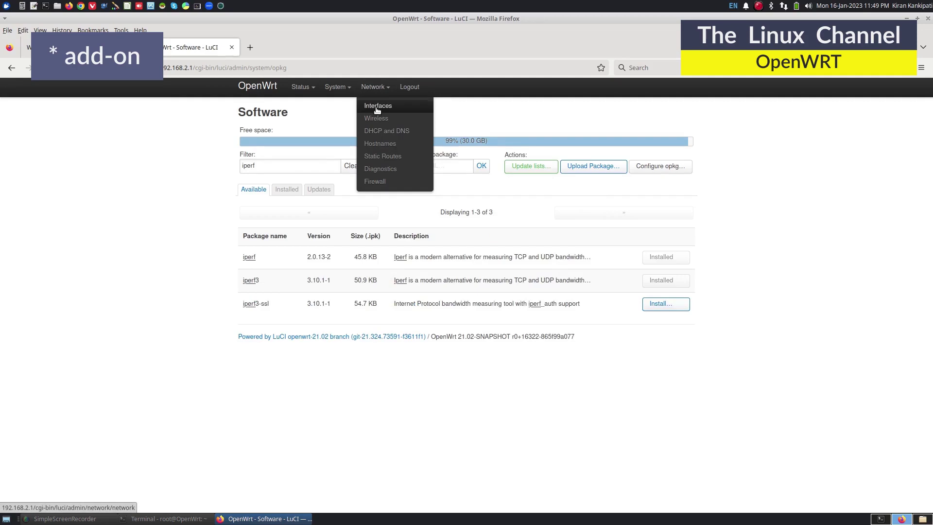
Step: Open LuCI's Network Interfaces page (LAN 192.168.2.1/24, WAN, WAN6) and compare it with ifconfig on the router
{"action": "left_click", "coordinate": [377, 107]}
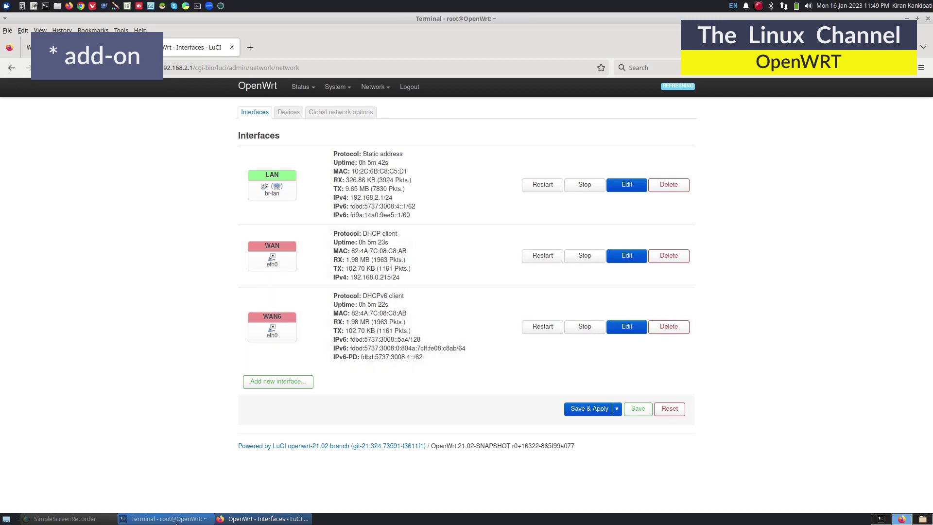
{"action": "left_click", "coordinate": [184, 518]}
{"action": "type", "text": "ifconfig"}
{"action": "key", "text": "Return"}
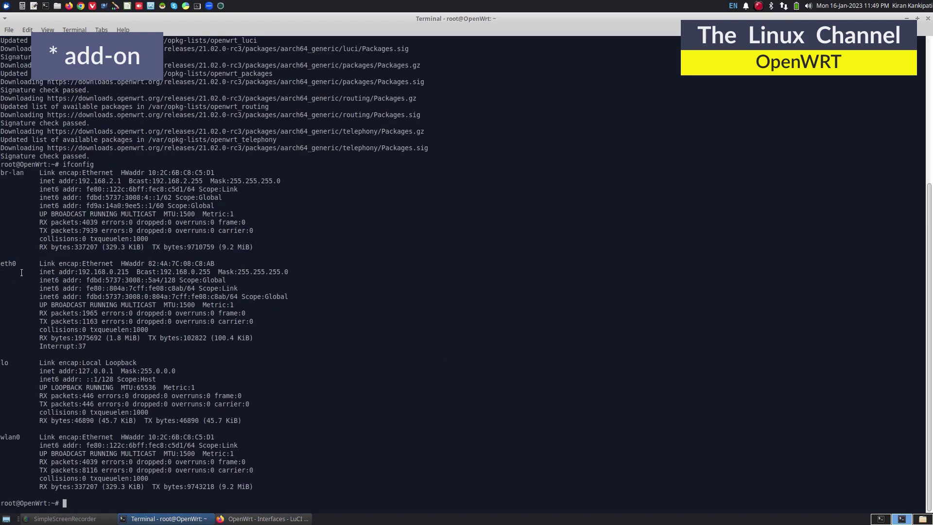
{"action": "left_click", "coordinate": [263, 518]}
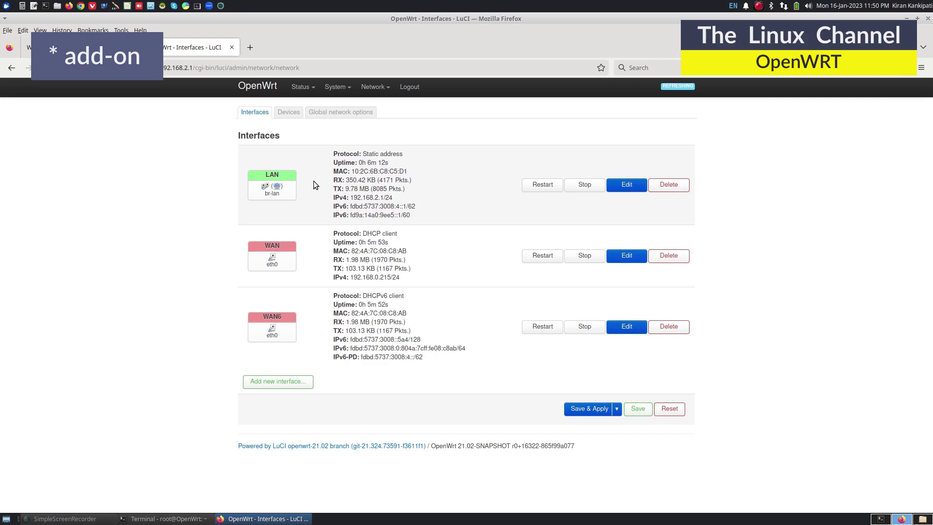
Step: Open a new local terminal tab and run dmesg to see the TP-Link USB 10/100/1000 LAN adapter
{"action": "left_click", "coordinate": [189, 519]}
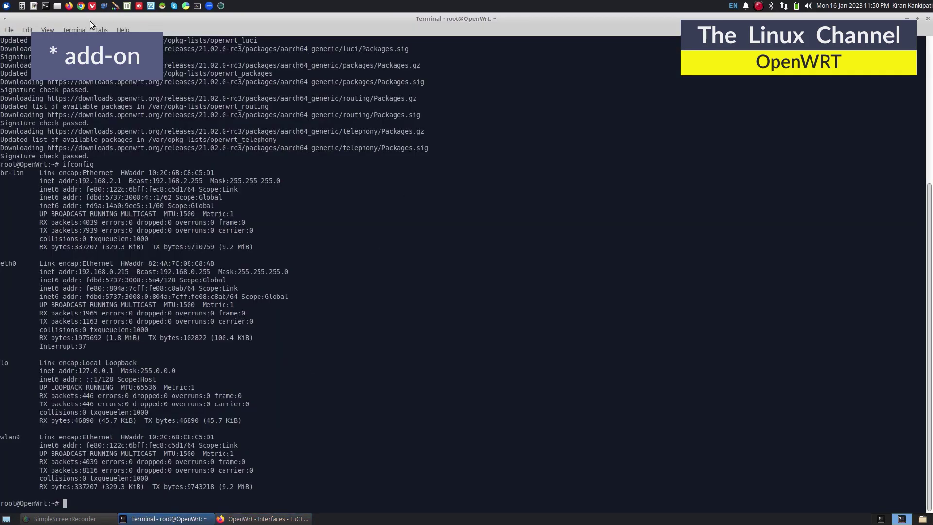
{"action": "left_click", "coordinate": [6, 31]}
{"action": "left_click", "coordinate": [29, 44]}
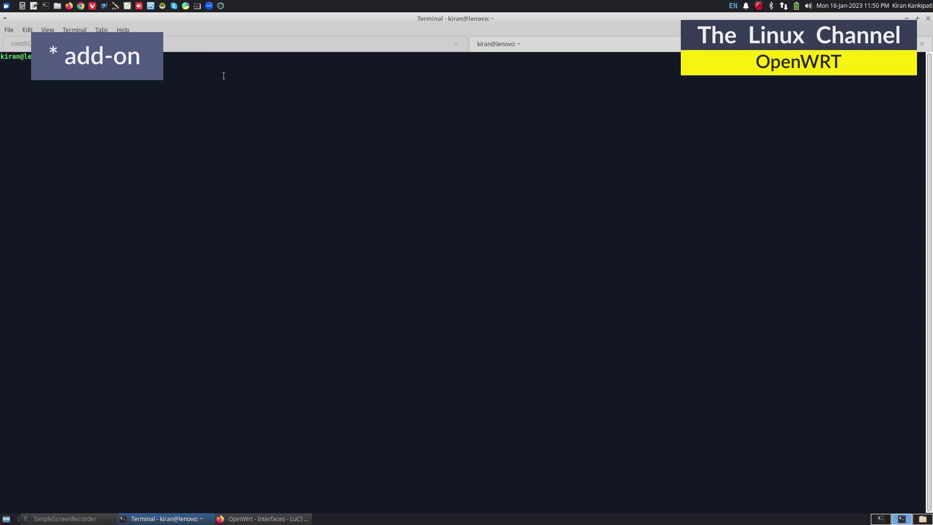
{"action": "key", "text": "Return"}
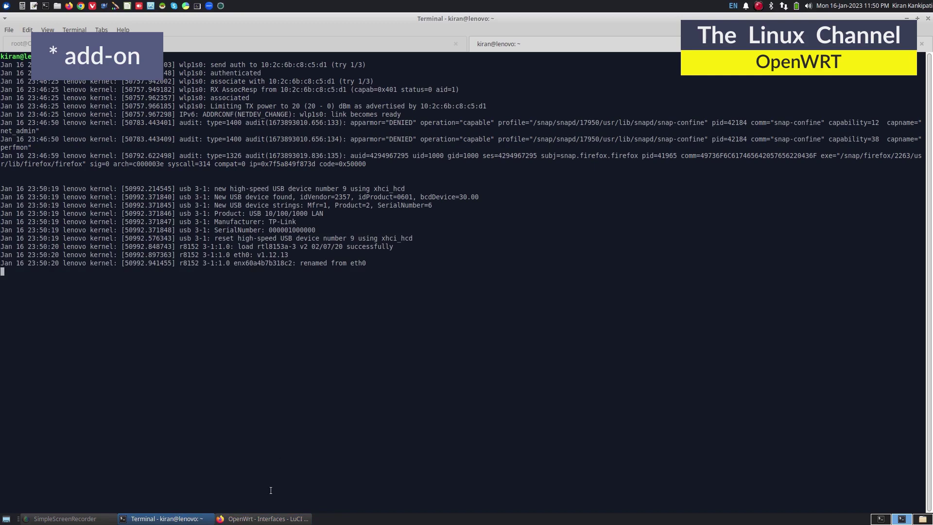
Step: Open System > Software in LuCI, try filtering packages by 8153, then clear the filter
{"action": "left_click", "coordinate": [267, 520]}
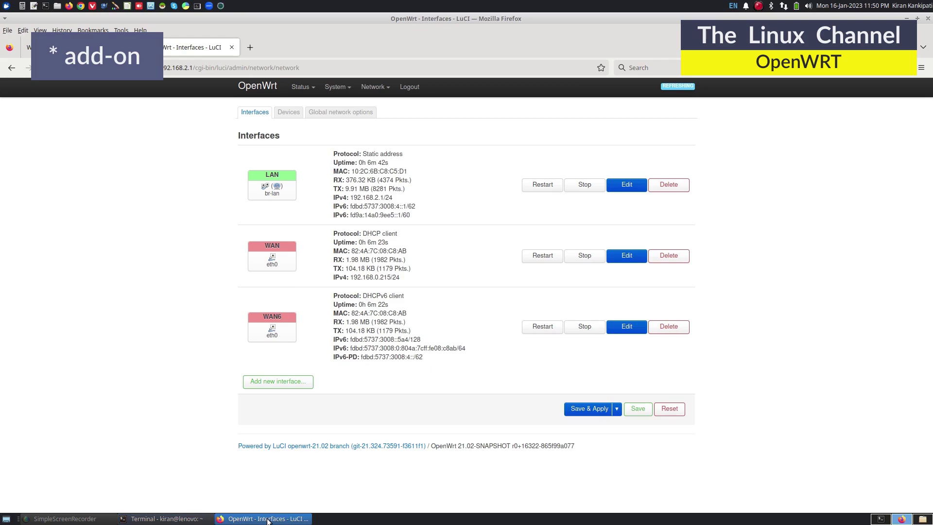
{"action": "mouse_move", "coordinate": [339, 92]}
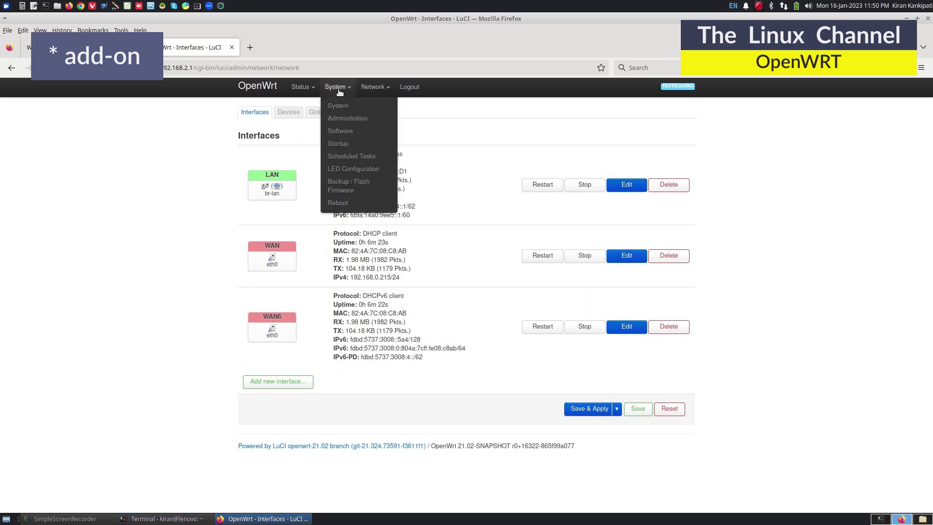
{"action": "left_click", "coordinate": [341, 132]}
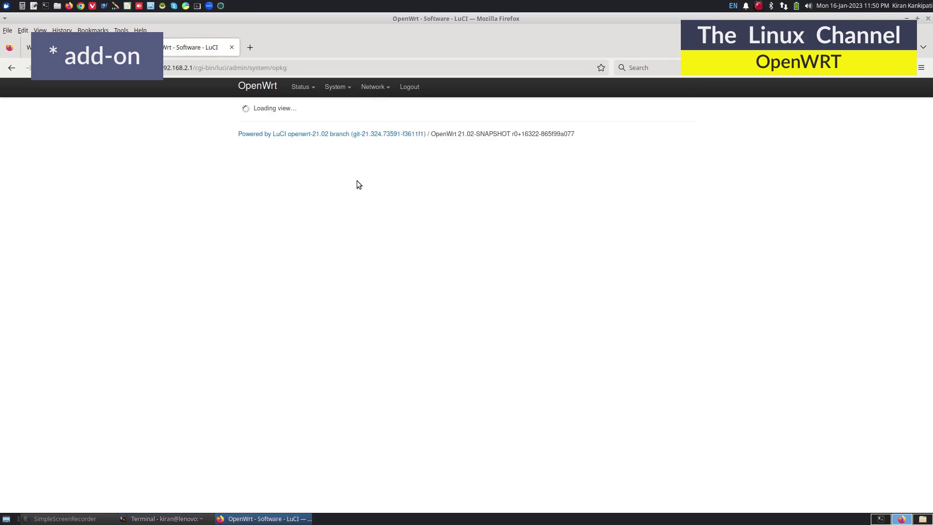
{"action": "left_click", "coordinate": [307, 167]}
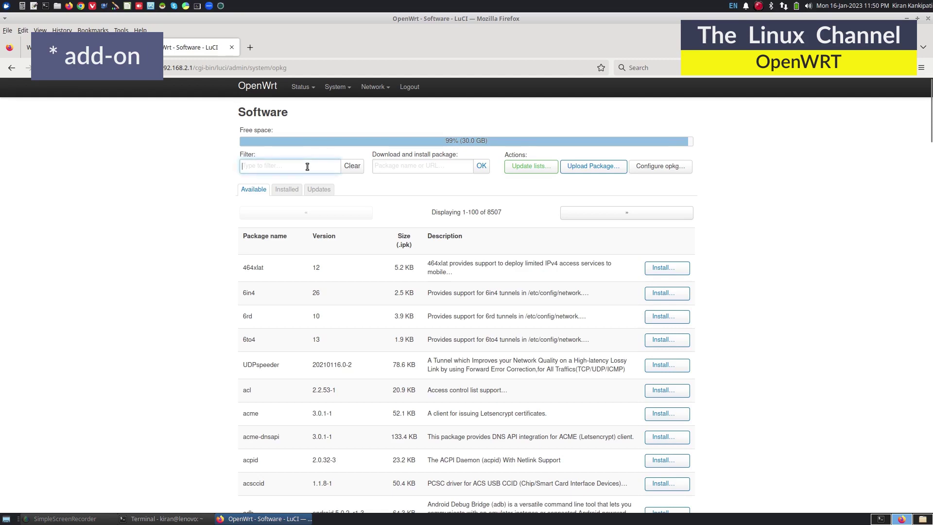
{"action": "type", "text": "8153"}
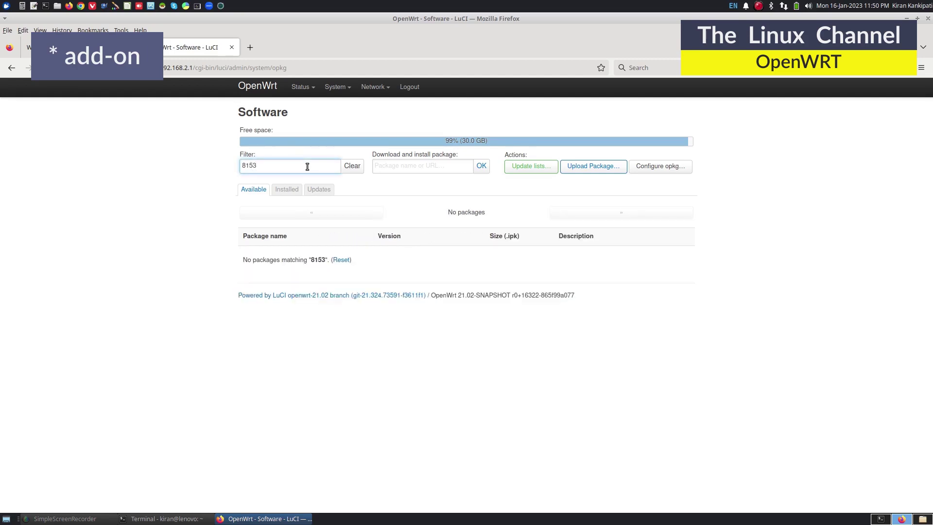
{"action": "key", "text": "BackSpace"}
{"action": "key", "text": "BackSpace"}
{"action": "key", "text": "BackSpace"}
{"action": "key", "text": "BackSpace"}
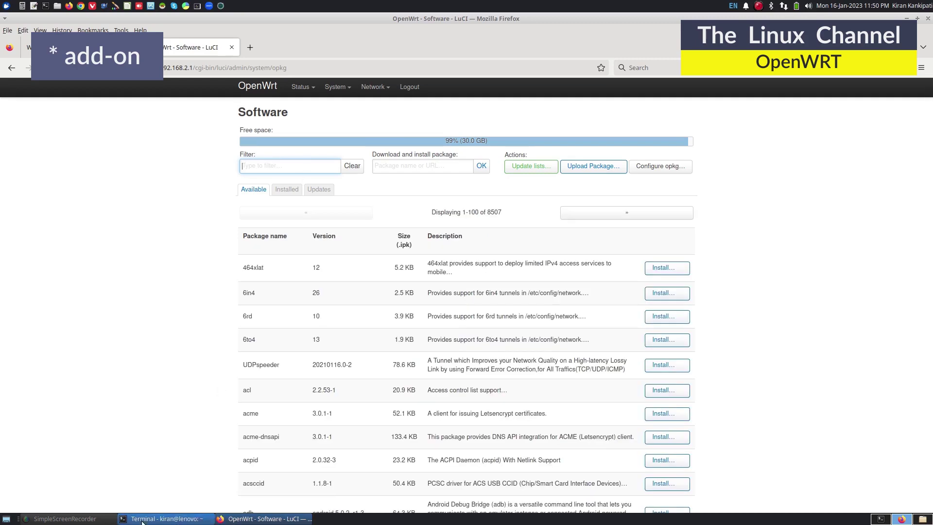
{"action": "left_click", "coordinate": [162, 520]}
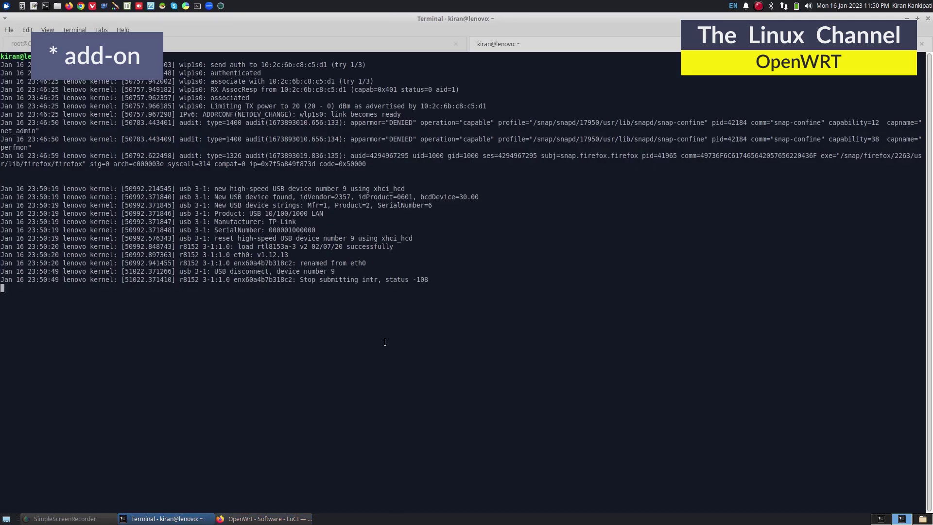
{"action": "key", "text": "alt+Tab"}
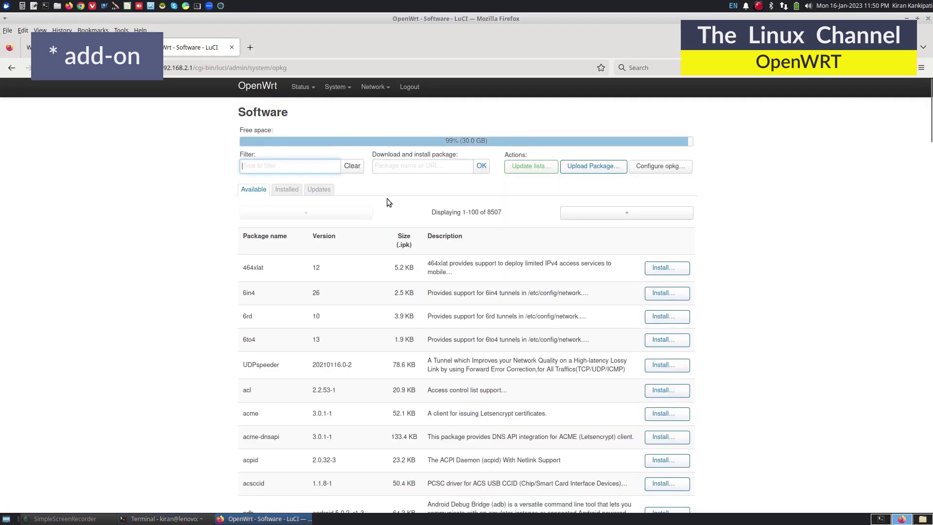
Step: Filter LuCI packages for gcc and confirm gcc is not found in the router's SSH shell
{"action": "type", "text": "gcc"}
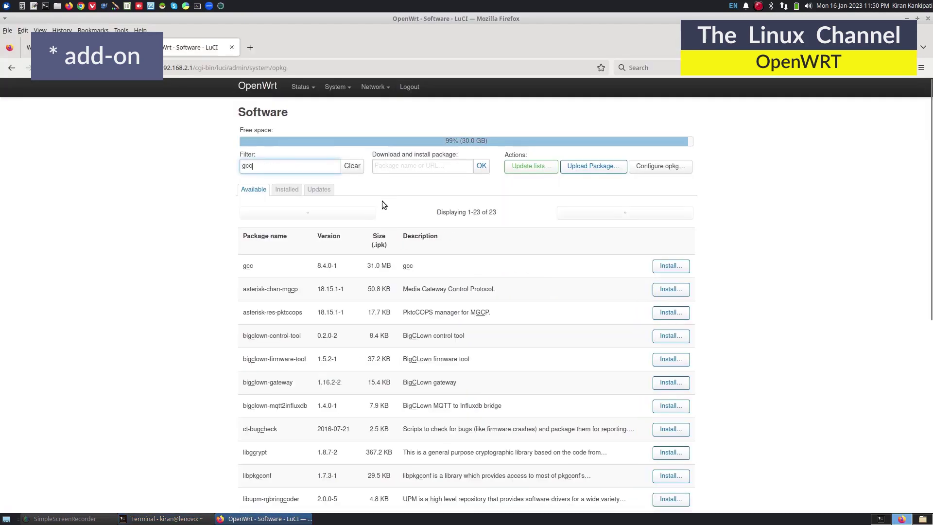
{"action": "left_click", "coordinate": [184, 519]}
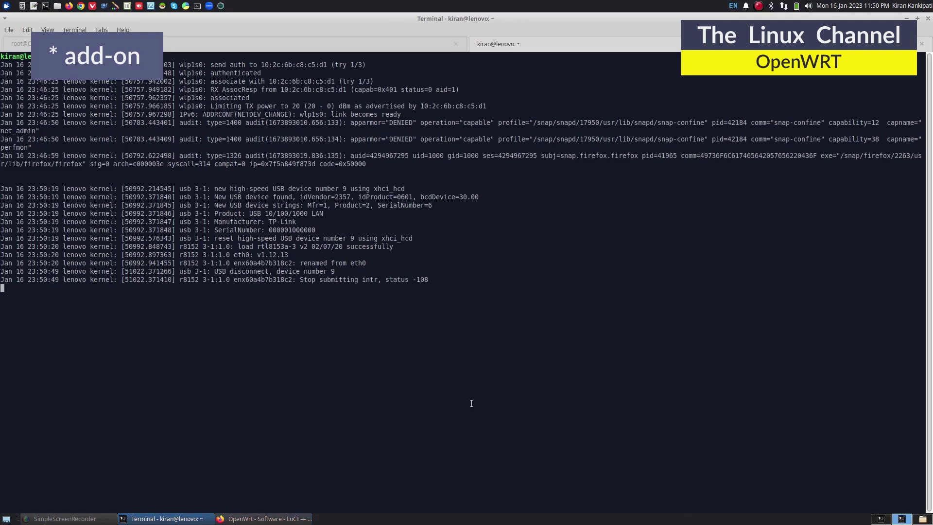
{"action": "left_click", "coordinate": [269, 48]}
{"action": "type", "text": "gcc"}
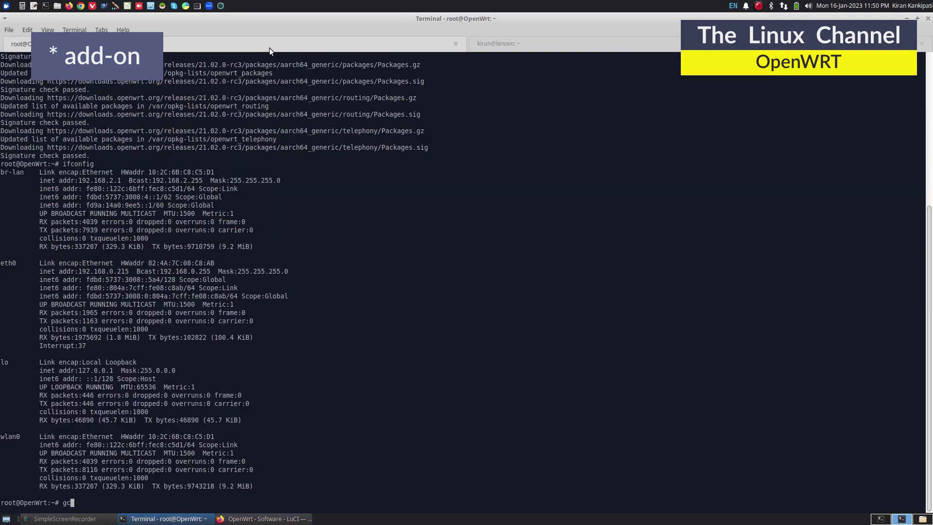
{"action": "key", "text": "Return"}
{"action": "key", "text": "Return"}
{"action": "key", "text": "Return"}
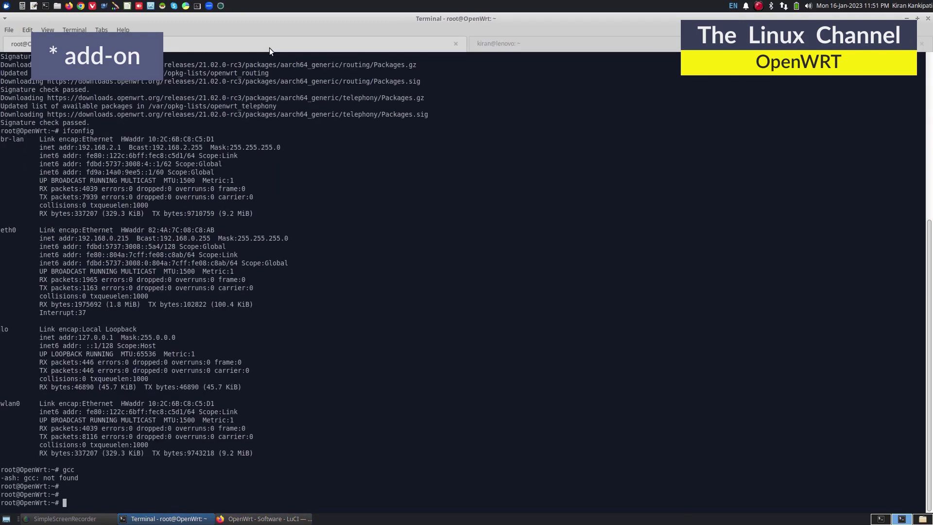
Step: Install the gcc 8.4.0-1 package with its dependencies from LuCI's Software page
{"action": "left_click", "coordinate": [279, 519]}
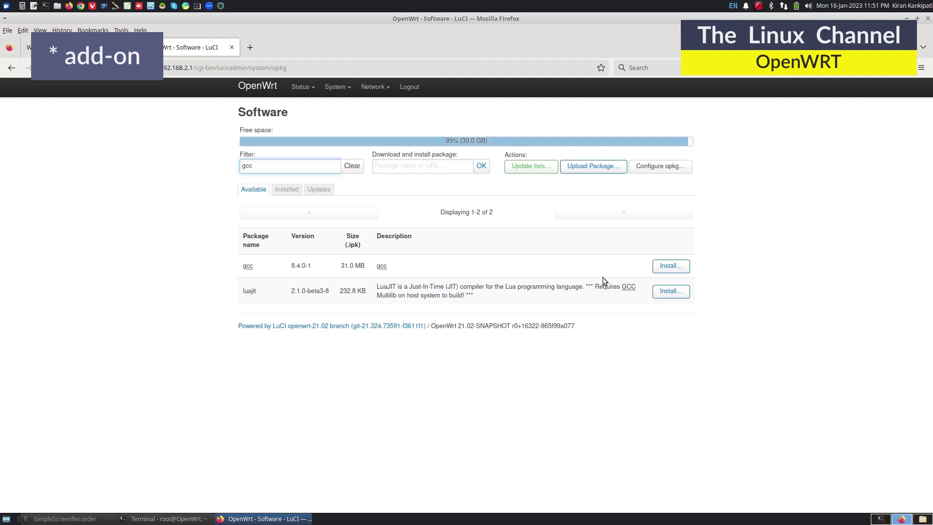
{"action": "left_click", "coordinate": [671, 268]}
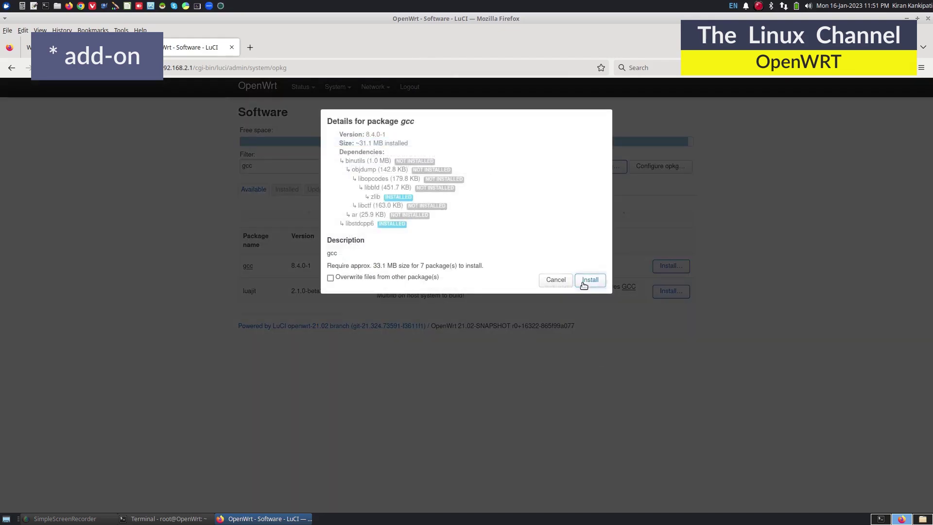
{"action": "left_click", "coordinate": [587, 278]}
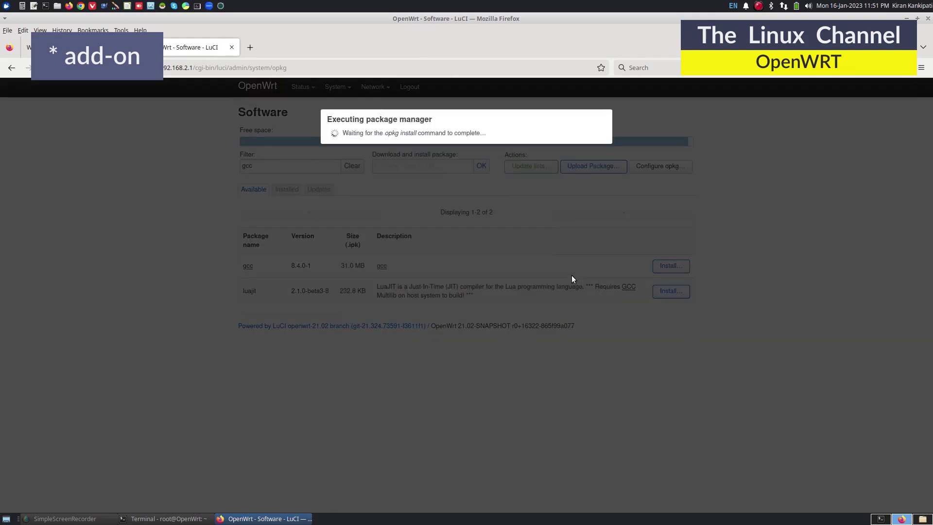
{"action": "left_click", "coordinate": [27, 47]}
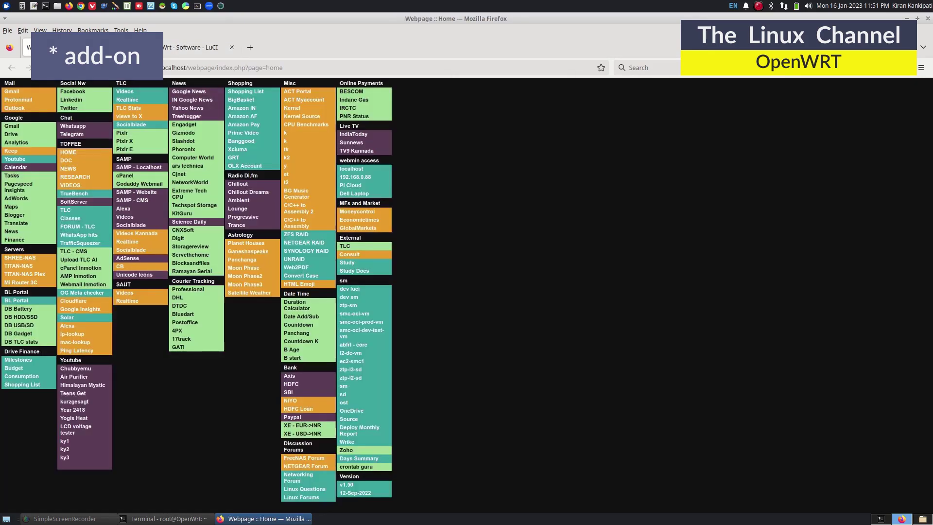
Step: Open TrueBench's Download page, dismiss the ad, and scroll to the truebench.c source and compile instructions
{"action": "left_click", "coordinate": [97, 196]}
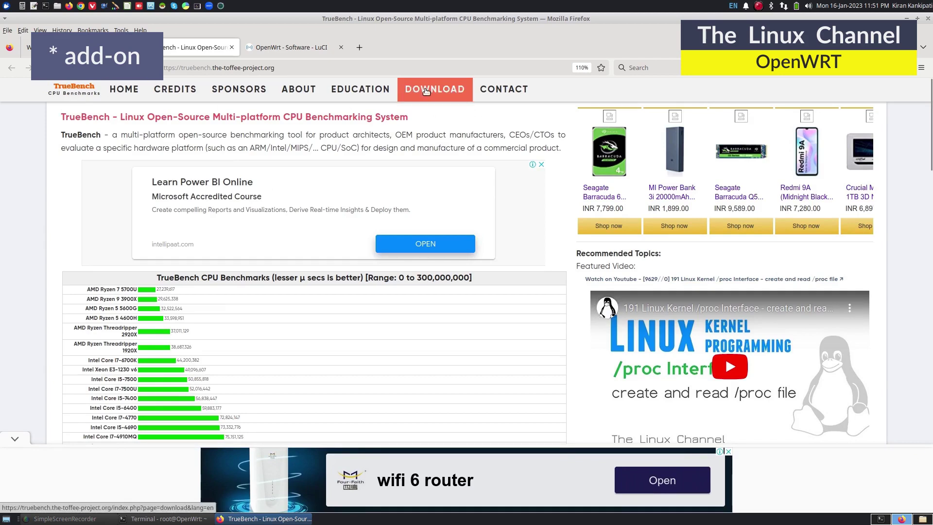
{"action": "left_click", "coordinate": [425, 92]}
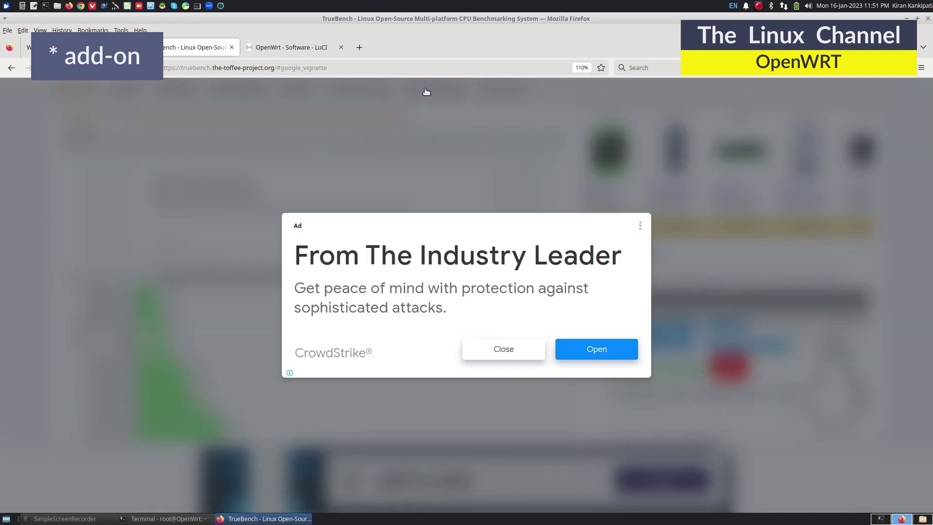
{"action": "left_click", "coordinate": [499, 349]}
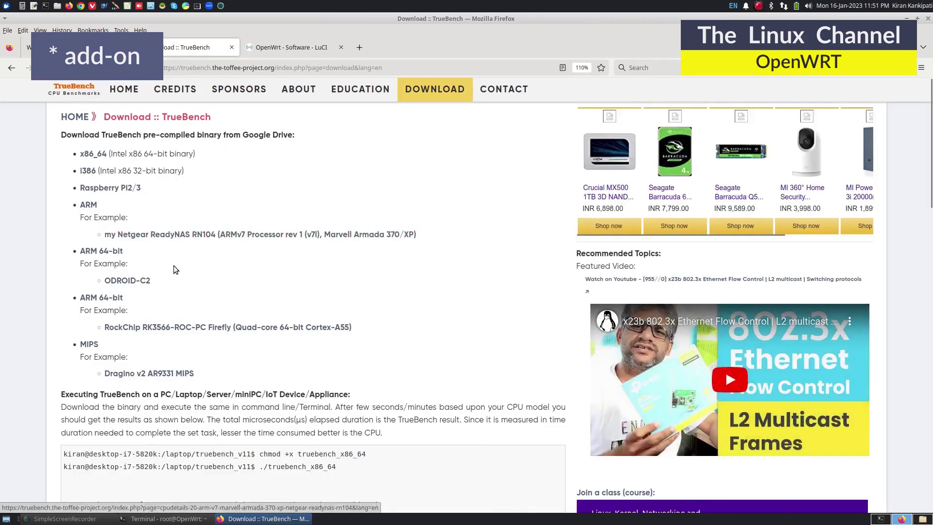
{"action": "scroll", "coordinate": [149, 293], "scroll_direction": "down", "scroll_amount": 7}
{"action": "scroll", "coordinate": [149, 293], "scroll_direction": "down", "scroll_amount": 7}
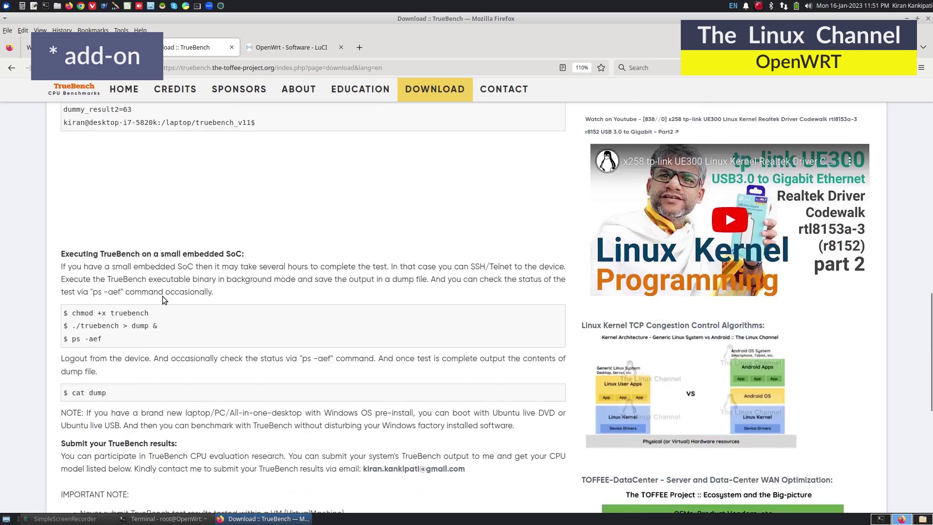
{"action": "scroll", "coordinate": [165, 297], "scroll_direction": "down", "scroll_amount": 3}
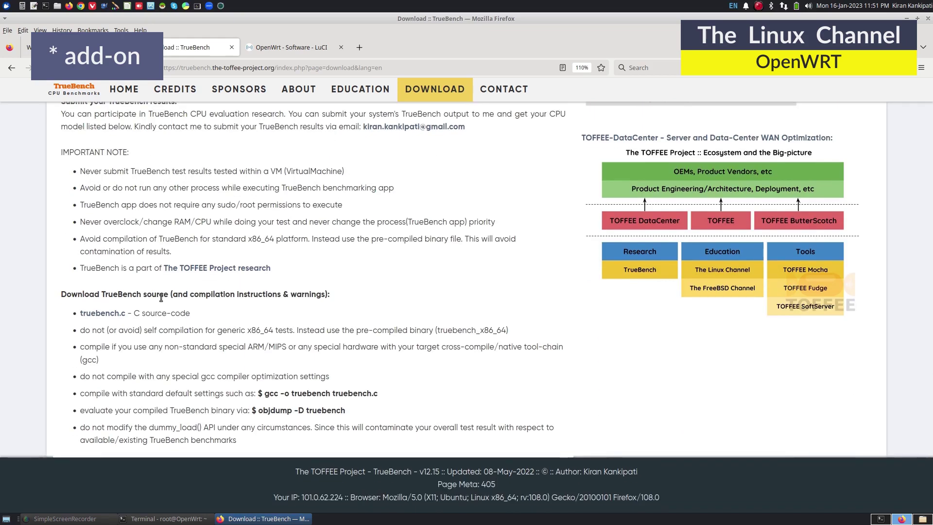
{"action": "scroll", "coordinate": [161, 297], "scroll_direction": "up", "scroll_amount": 15}
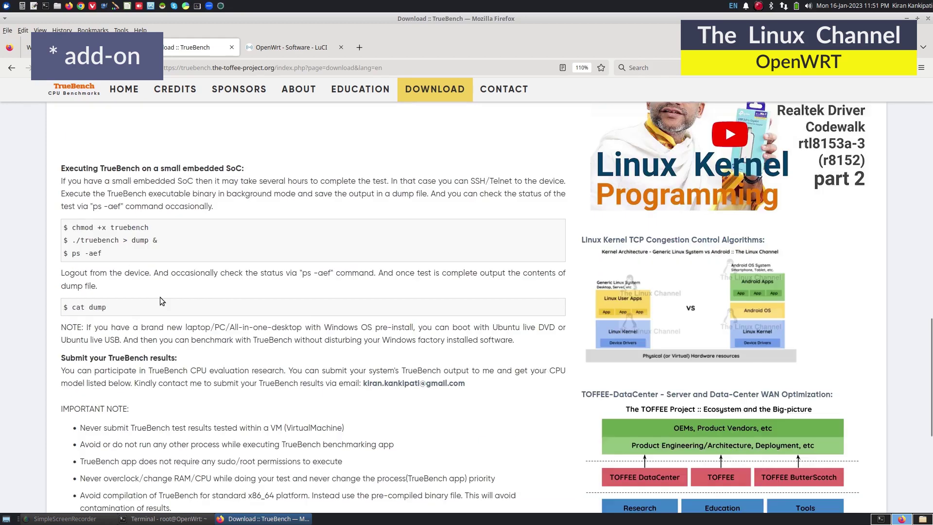
{"action": "scroll", "coordinate": [161, 295], "scroll_direction": "up", "scroll_amount": 1}
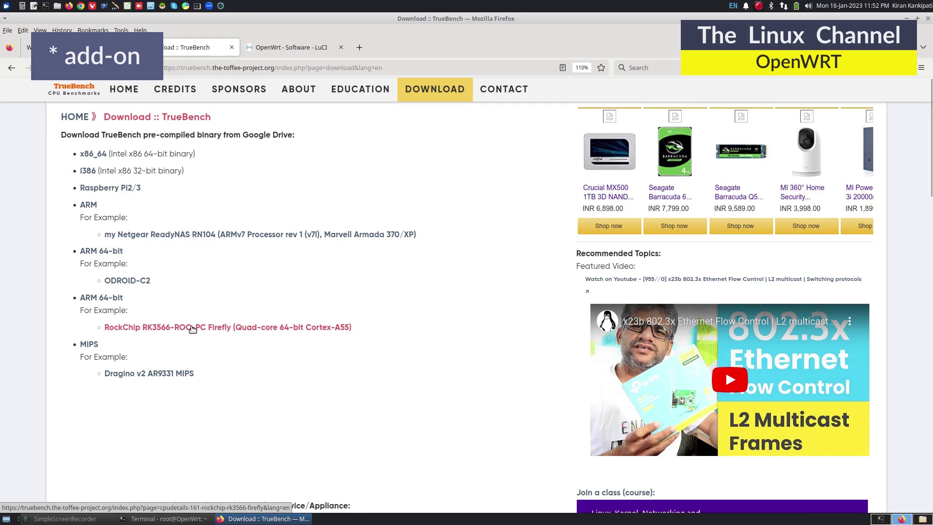
{"action": "scroll", "coordinate": [193, 329], "scroll_direction": "down", "scroll_amount": 10}
{"action": "scroll", "coordinate": [194, 327], "scroll_direction": "down", "scroll_amount": 3}
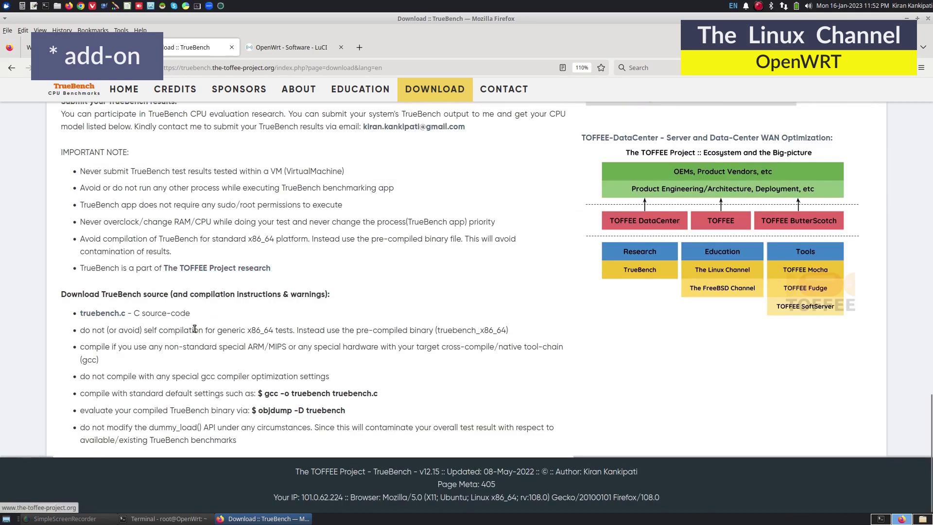
Step: Download truebench.c into the toNAS folder
{"action": "left_click", "coordinate": [111, 316]}
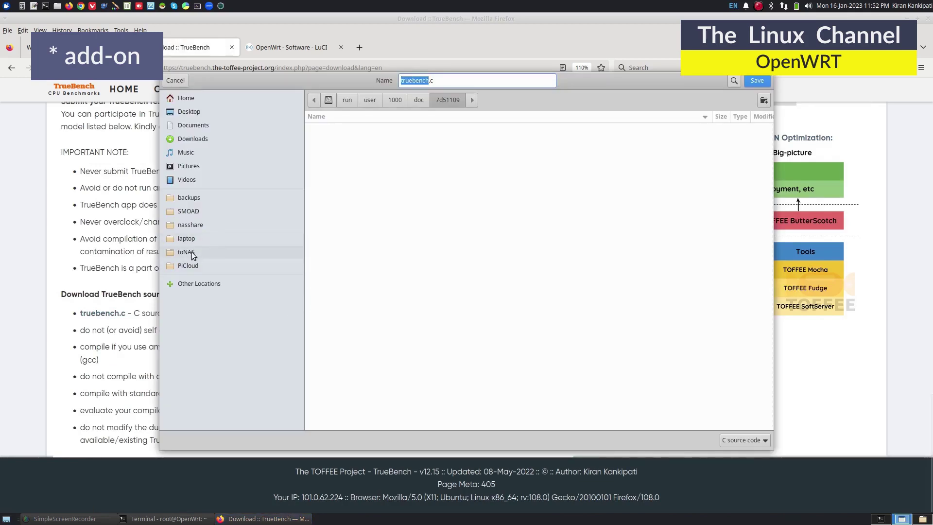
{"action": "left_click", "coordinate": [195, 252]}
{"action": "left_click", "coordinate": [757, 80]}
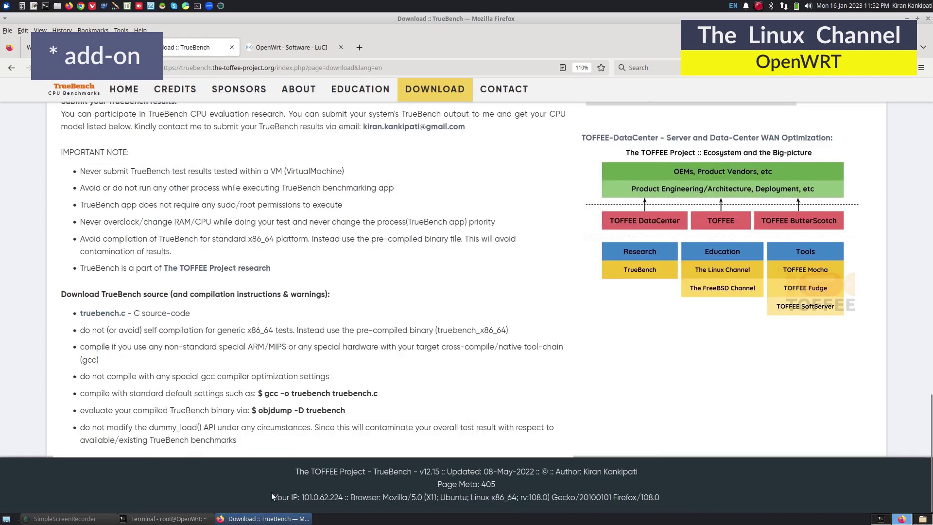
Step: Check LuCI's log showing gcc 8.4.0-1 installed, close it, and return to the terminal
{"action": "left_click", "coordinate": [121, 519]}
{"action": "left_click", "coordinate": [122, 518]}
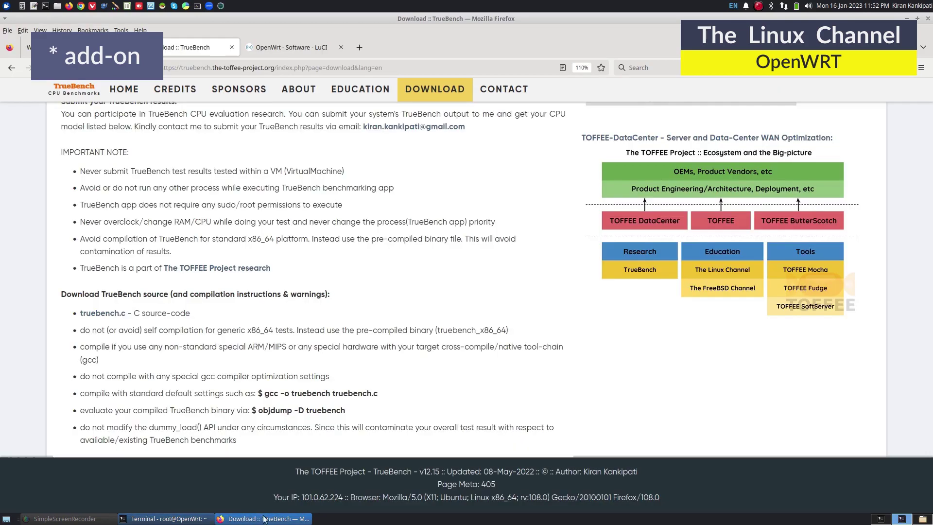
{"action": "left_click", "coordinate": [291, 47]}
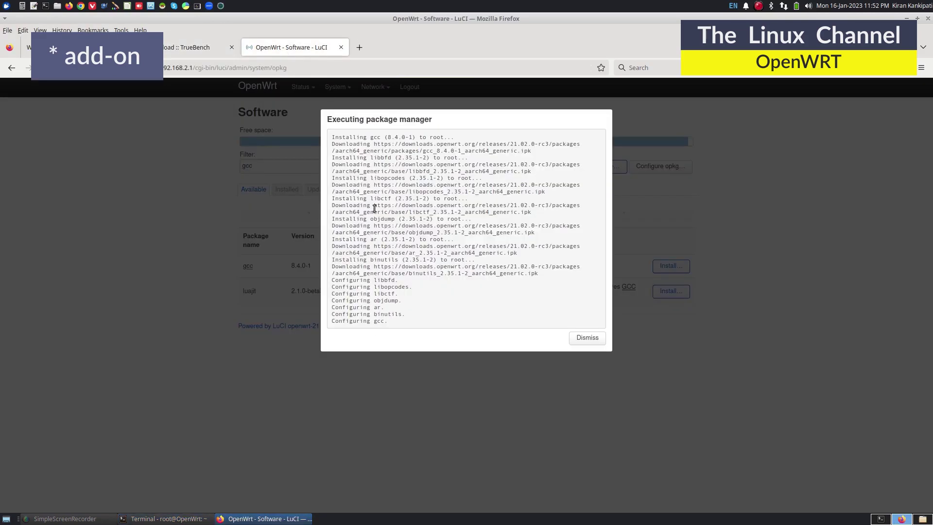
{"action": "left_click", "coordinate": [587, 337]}
{"action": "key", "text": "alt+Tab"}
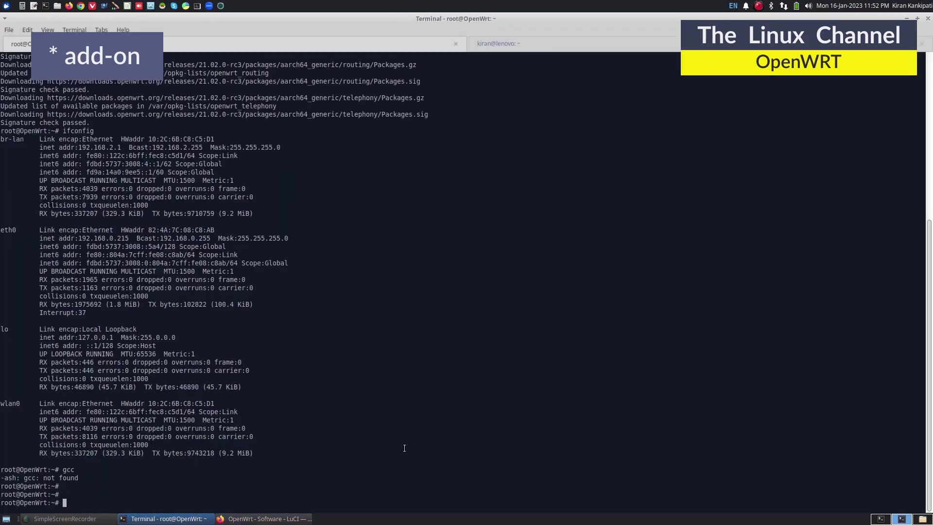
{"action": "type", "text": "gcc"}
{"action": "key", "text": "Return"}
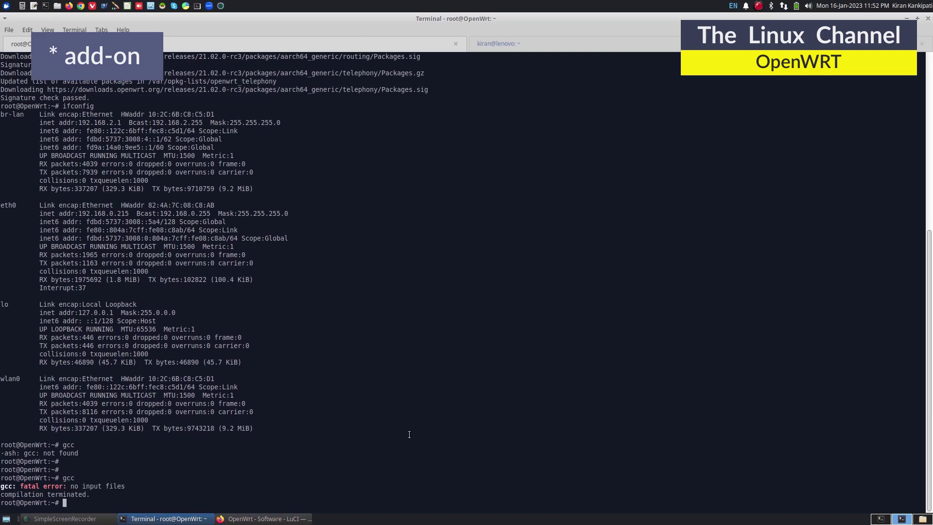
{"action": "left_click", "coordinate": [529, 41]}
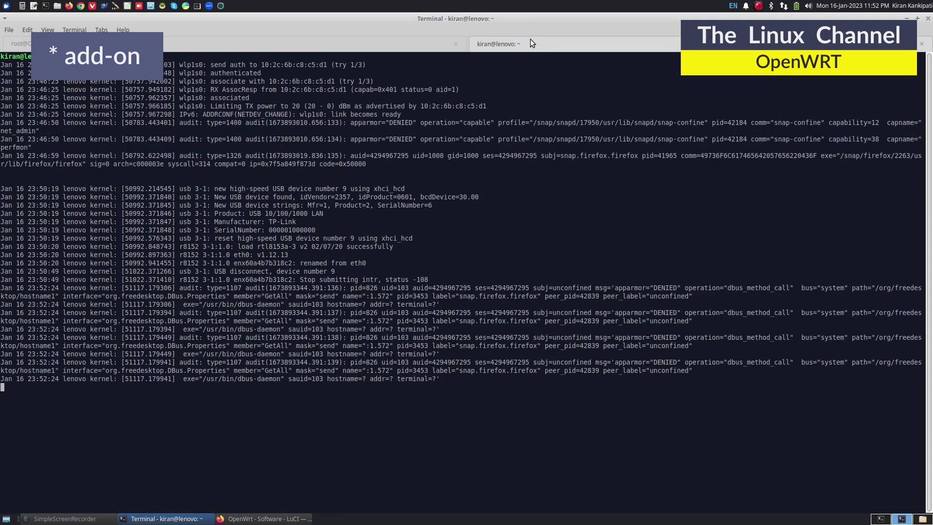
{"action": "key", "text": "ctrl+c"}
{"action": "type", "text": "scp /toNAS/t"}
{"action": "key", "text": "Tab"}
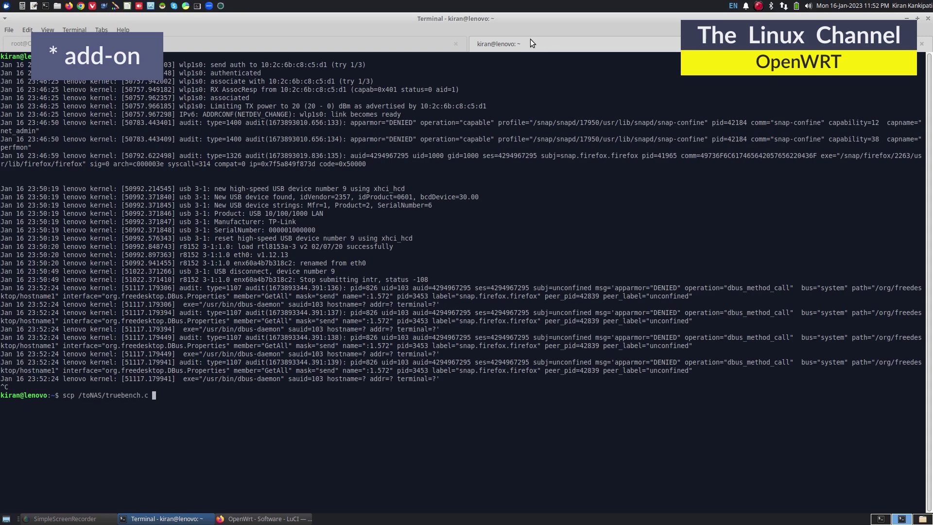
{"action": "type", "text": "root@192.168.2.1:~/."}
{"action": "key", "text": "Return"}
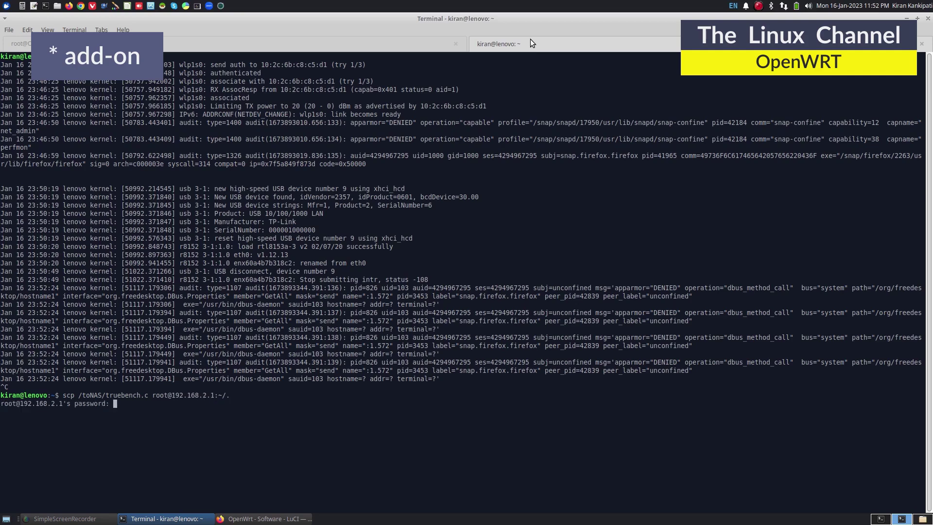
{"action": "key", "text": "Return"}
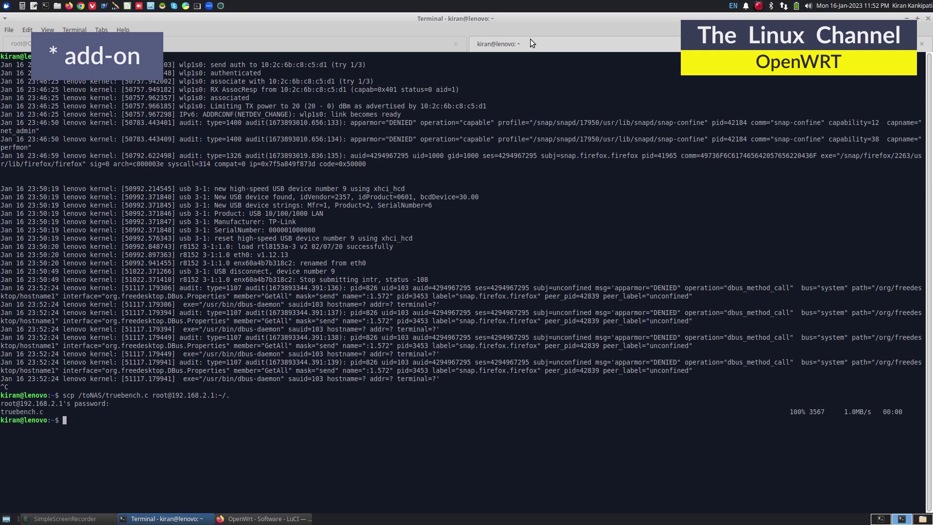
Step: Confirm truebench.c arrived on the router with ls and begin typing gcc -o truebench
{"action": "left_click", "coordinate": [377, 45]}
{"action": "type", "text": "ls"}
{"action": "key", "text": "Return"}
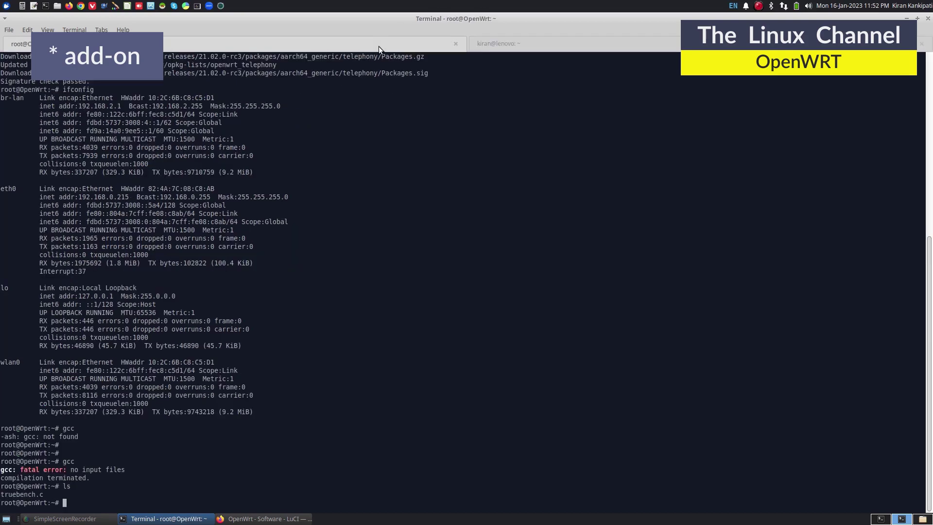
{"action": "type", "text": "gcc -o truebench"}
Step: Open LuCI's Status Overview and select the Model value 'Firefly RK3566-ROC-PC'
{"action": "left_click", "coordinate": [267, 517]}
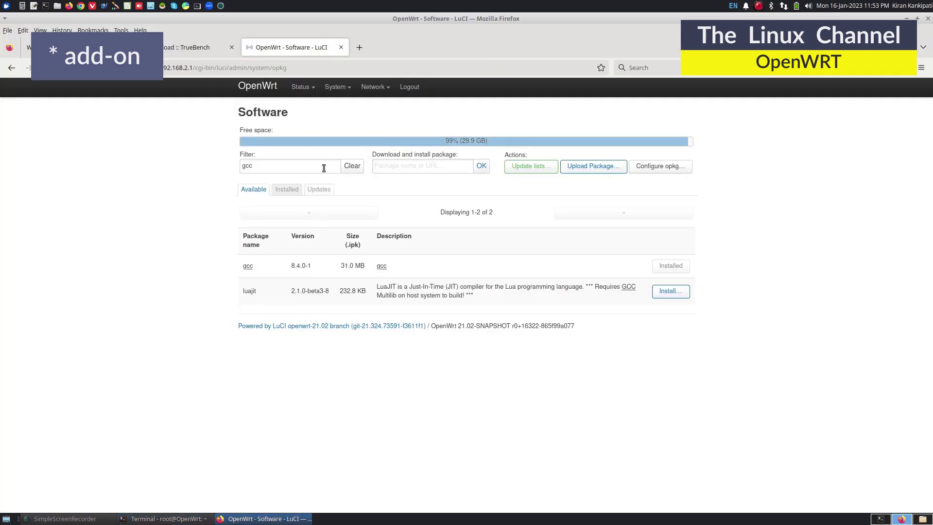
{"action": "mouse_move", "coordinate": [303, 86]}
{"action": "left_click", "coordinate": [307, 105]}
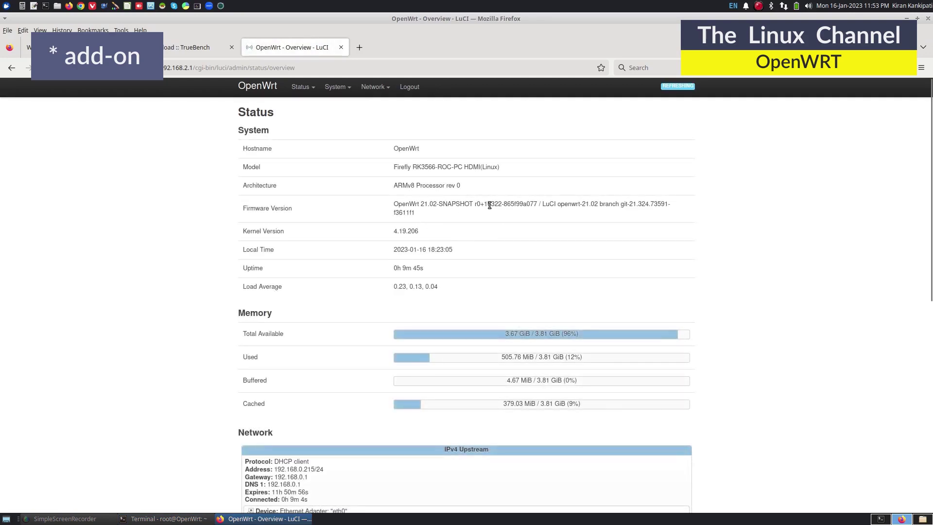
{"action": "left_click_drag", "start_coordinate": [412, 166], "coordinate": [435, 167]}
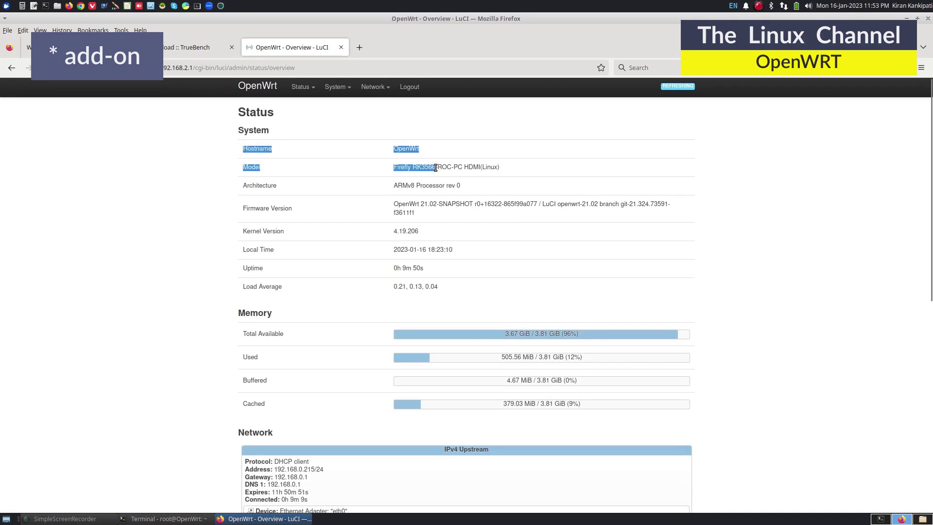
{"action": "left_click", "coordinate": [435, 167]}
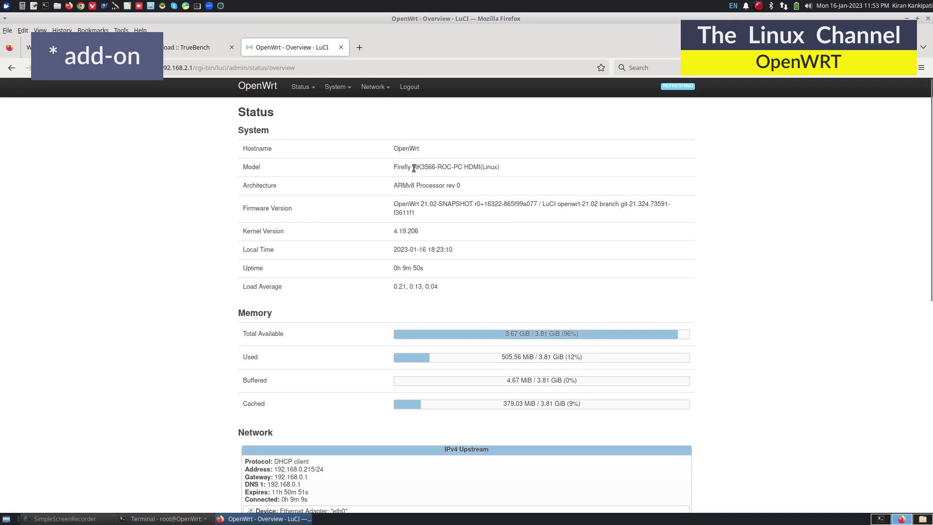
{"action": "left_click_drag", "start_coordinate": [413, 168], "coordinate": [462, 167]}
Step: Paste the board model into the gcc command and edit it to truebench_firefly_rk3566-roc_pc
{"action": "key", "text": "alt+Tab"}
{"action": "middle_click", "coordinate": [644, 292]}
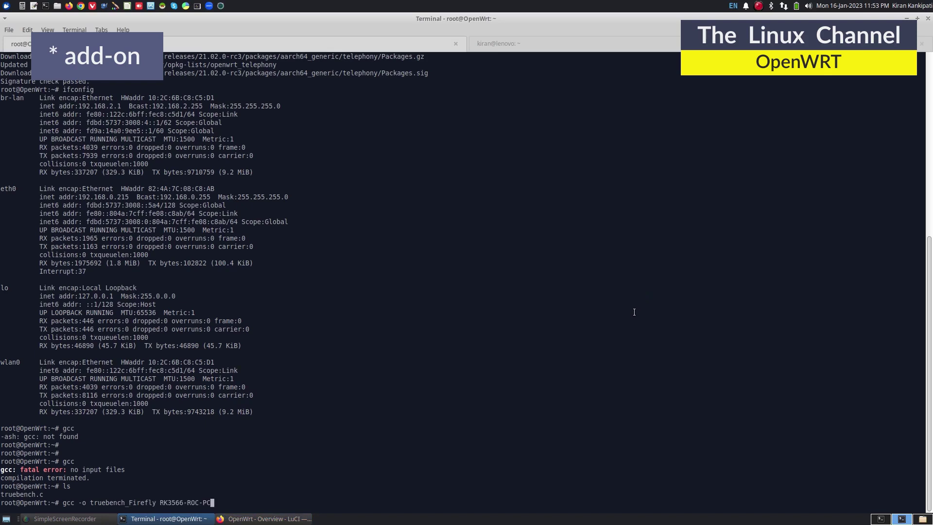
{"action": "key", "text": "BackSpace"}
{"action": "key", "text": "BackSpace"}
{"action": "key", "text": "BackSpace"}
{"action": "type", "text": "_pc"}
{"action": "key", "text": "Left"}
{"action": "key", "text": "Left"}
{"action": "key", "text": "Left"}
{"action": "key", "text": "BackSpace"}
{"action": "key", "text": "BackSpace"}
{"action": "key", "text": "BackSpace"}
{"action": "type", "text": "roc"}
{"action": "key", "text": "Left"}
{"action": "key", "text": "Left"}
{"action": "key", "text": "Left"}
{"action": "key", "text": "Left"}
{"action": "key", "text": "Left"}
{"action": "key", "text": "Left"}
{"action": "key", "text": "Left"}
{"action": "key", "text": "Left"}
{"action": "key", "text": "BackSpace"}
{"action": "key", "text": "BackSpace"}
{"action": "type", "text": "rk"}
{"action": "key", "text": "Left"}
{"action": "key", "text": "Left"}
{"action": "type", "text": "_"}
{"action": "key", "text": "Left"}
{"action": "key", "text": "Left"}
{"action": "key", "text": "Left"}
{"action": "key", "text": "Left"}
{"action": "key", "text": "Left"}
{"action": "key", "text": "Left"}
{"action": "key", "text": "Left"}
{"action": "key", "text": "BackSpace"}
{"action": "type", "text": "f"}
Step: Compile truebench.c into that binary and confirm the 8.9K file with ls -lh
{"action": "key", "text": "End"}
{"action": "type", "text": "truebench.c"}
{"action": "key", "text": "Return"}
{"action": "type", "text": "ls"}
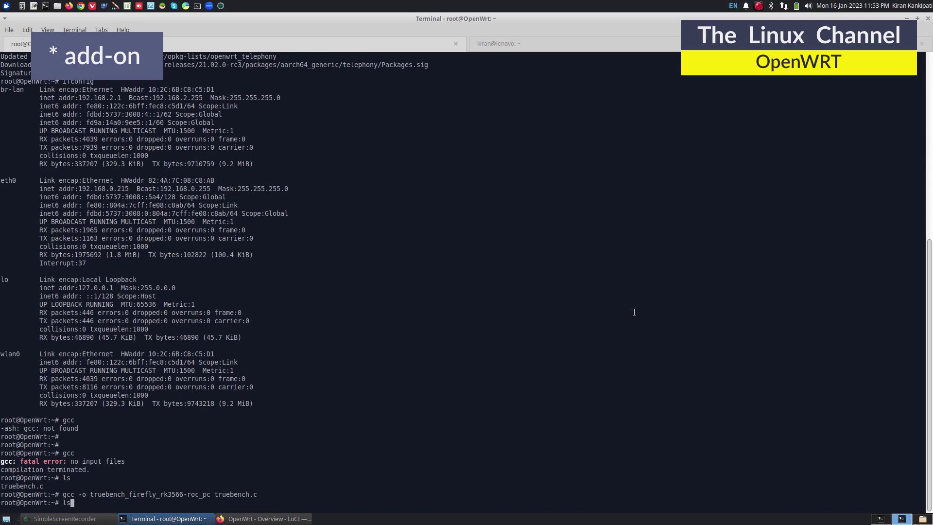
{"action": "key", "text": "Return"}
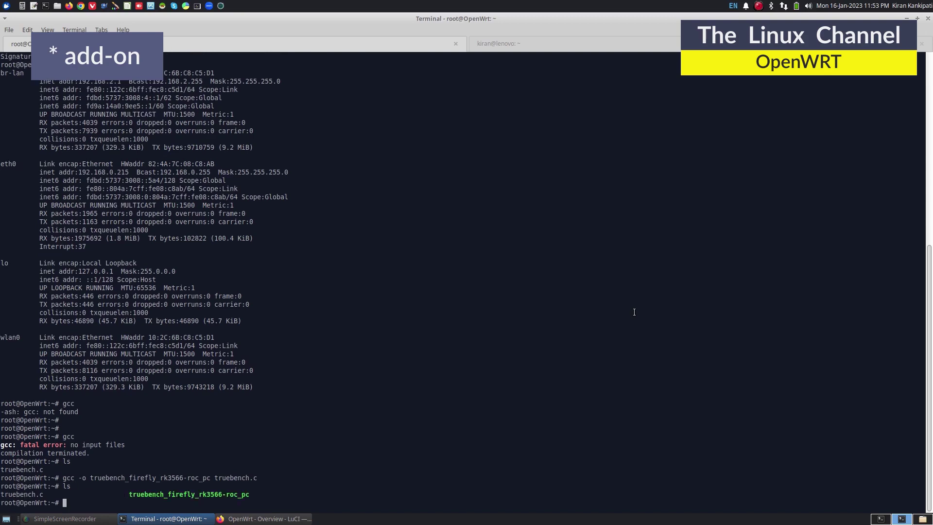
{"action": "type", "text": "ls -lh"}
{"action": "key", "text": "Return"}
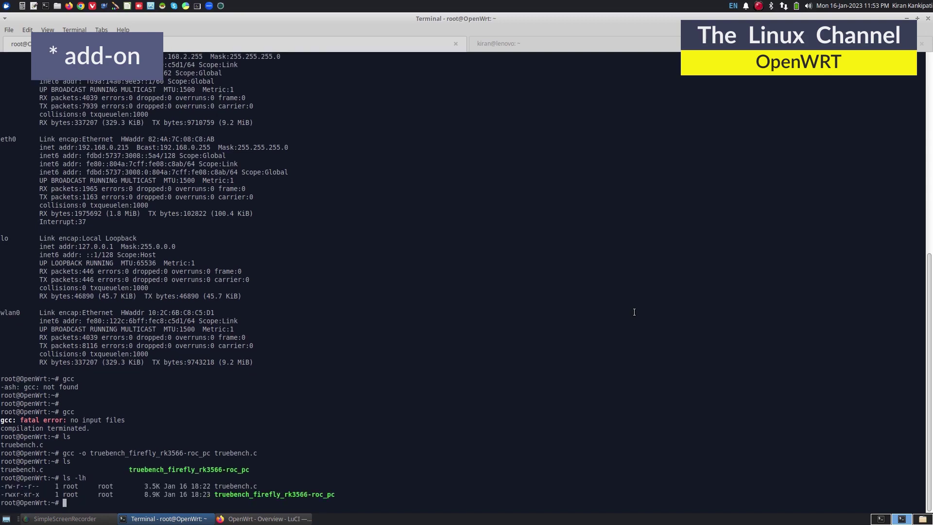
Step: Run ./truebench_firefly_rk3566-roc_pc to start the TrueBench benchmark
{"action": "type", "text": "./truebench"}
{"action": "key", "text": "Tab"}
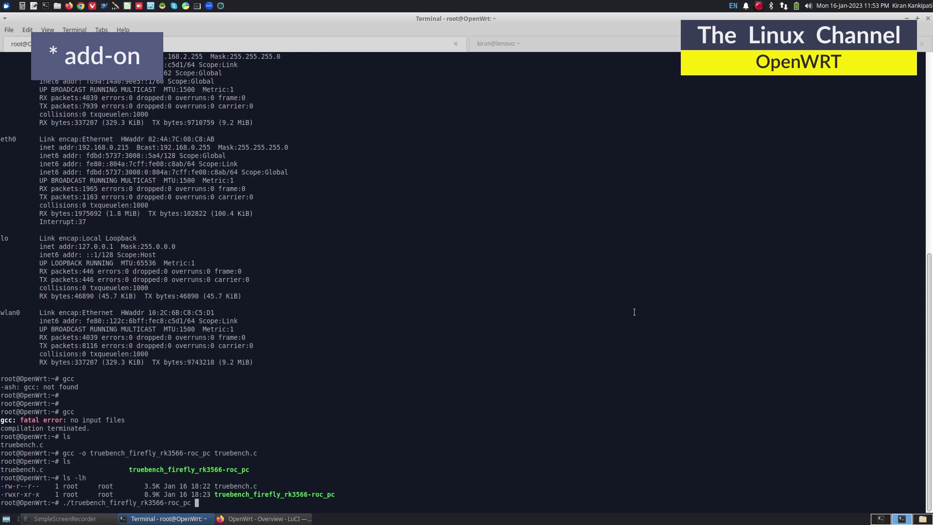
{"action": "key", "text": "Return"}
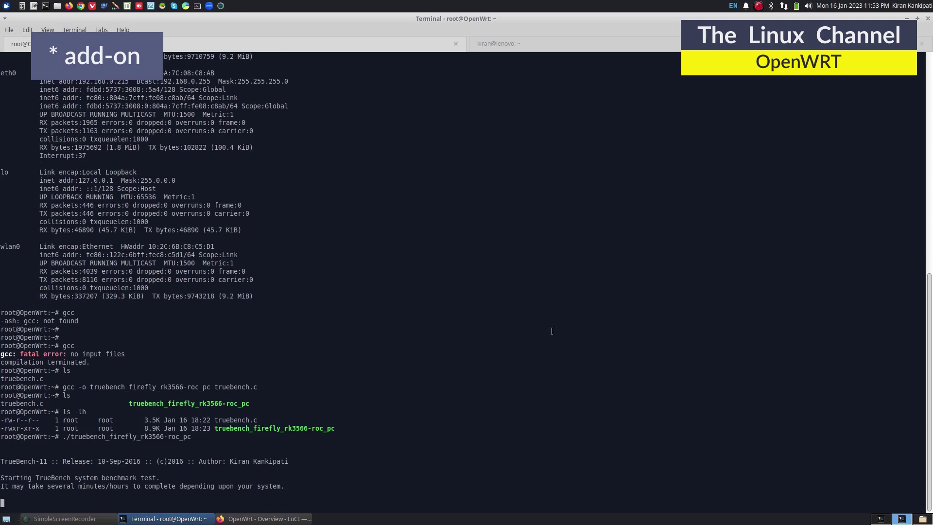
Step: Search the TrueBench page for 'firefl' to find the RK3566 Firefly result
{"action": "left_click", "coordinate": [309, 519]}
{"action": "left_click", "coordinate": [188, 48]}
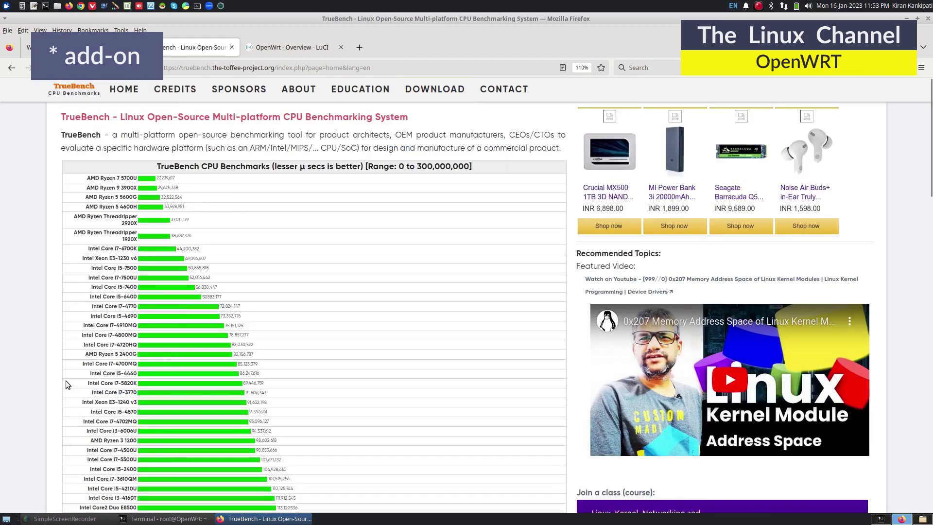
{"action": "key", "text": "ctrl+f"}
{"action": "type", "text": "fire"}
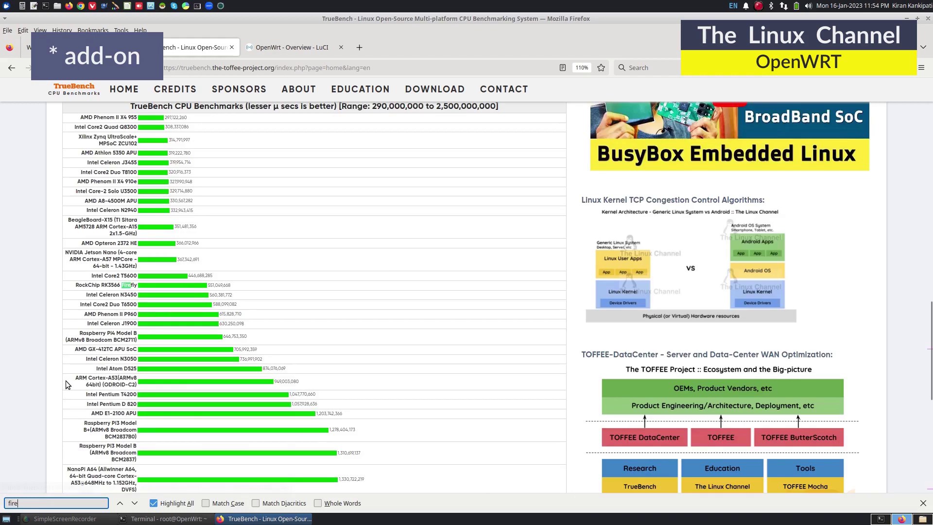
{"action": "type", "text": "fl"}
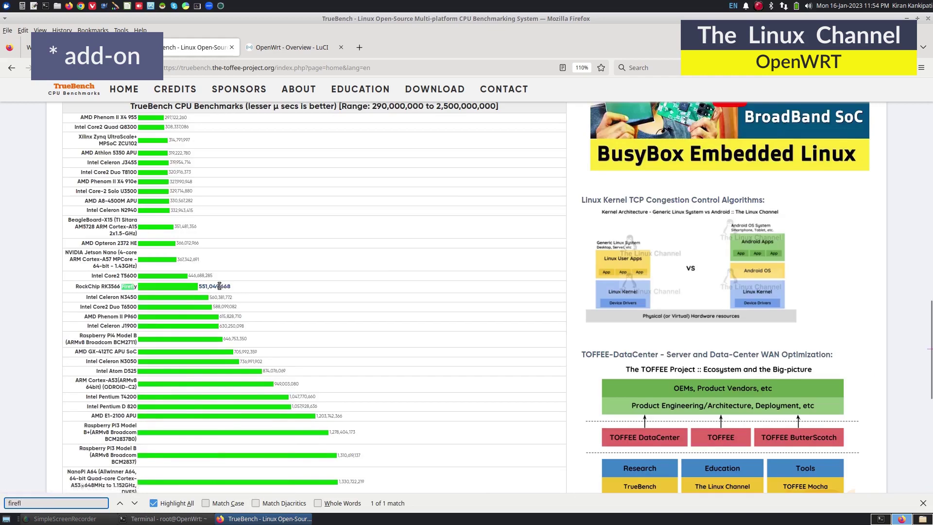
Step: Compute 551/60 in Calculator (about 9.18 minutes) and return to the running benchmark
{"action": "left_click", "coordinate": [22, 6]}
{"action": "type", "text": "551"}
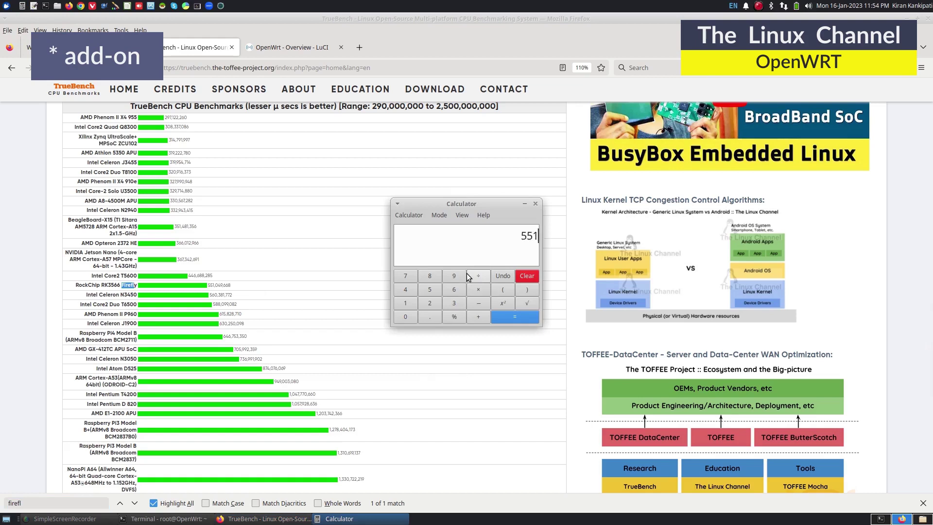
{"action": "type", "text": "/"}
{"action": "type", "text": "60"}
{"action": "key", "text": "Return"}
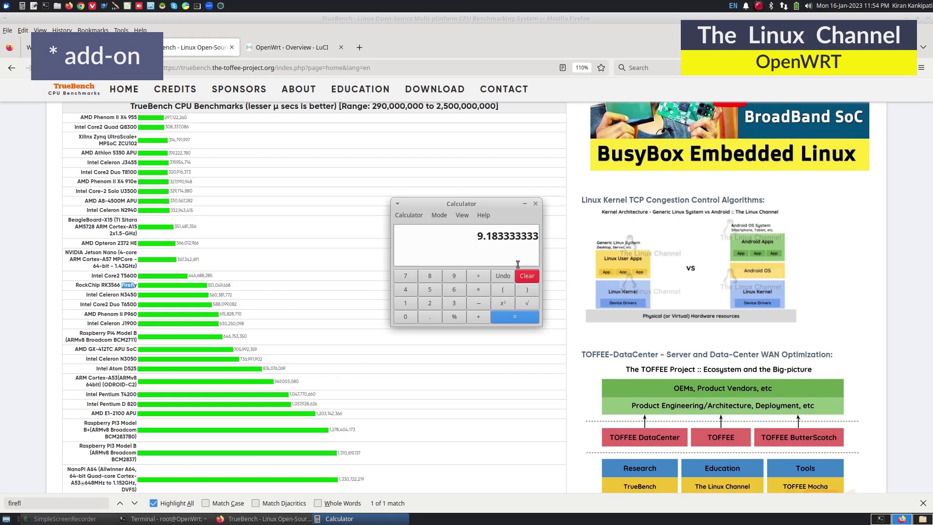
{"action": "left_click", "coordinate": [524, 204]}
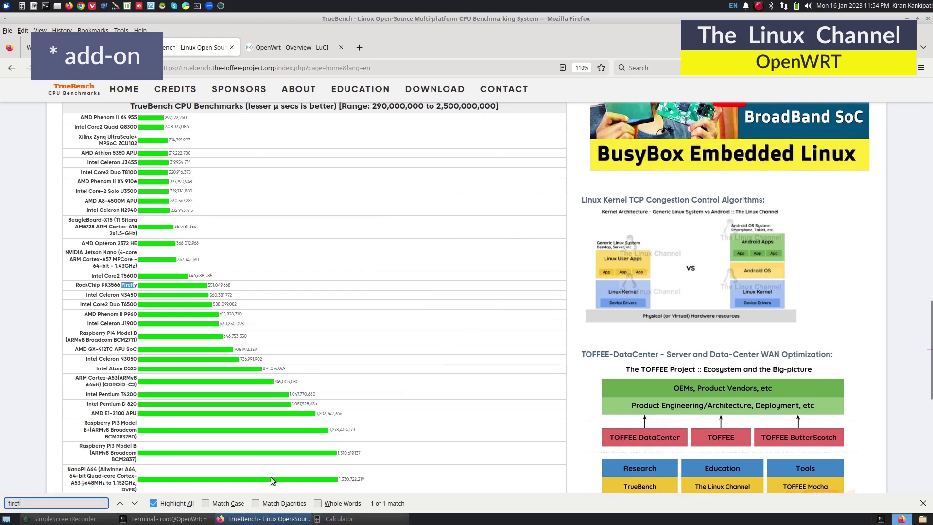
{"action": "left_click", "coordinate": [198, 518]}
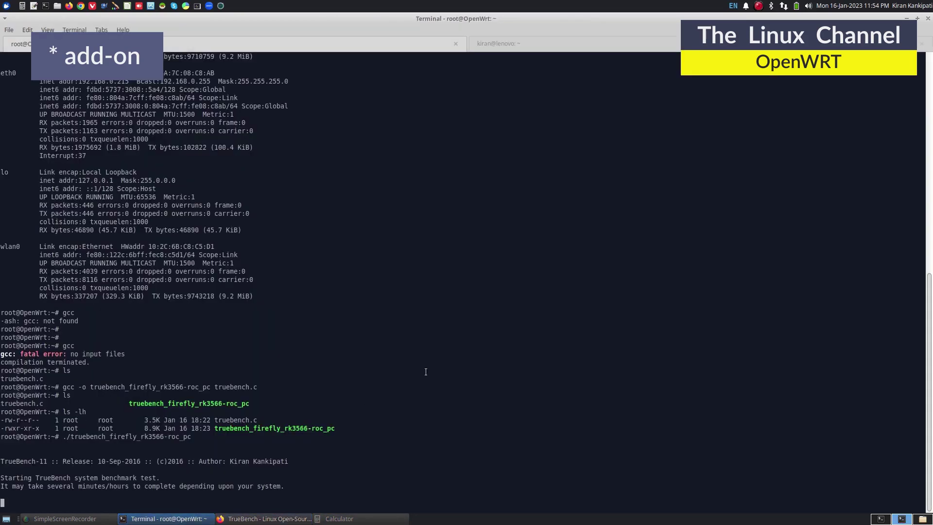
Step: Stop the TrueBench run and SSH into the OpenWrt router from the laptop's shell
{"action": "key", "text": "ctrl+c"}
{"action": "key", "text": "ctrl+c"}
{"action": "key", "text": "ctrl+c"}
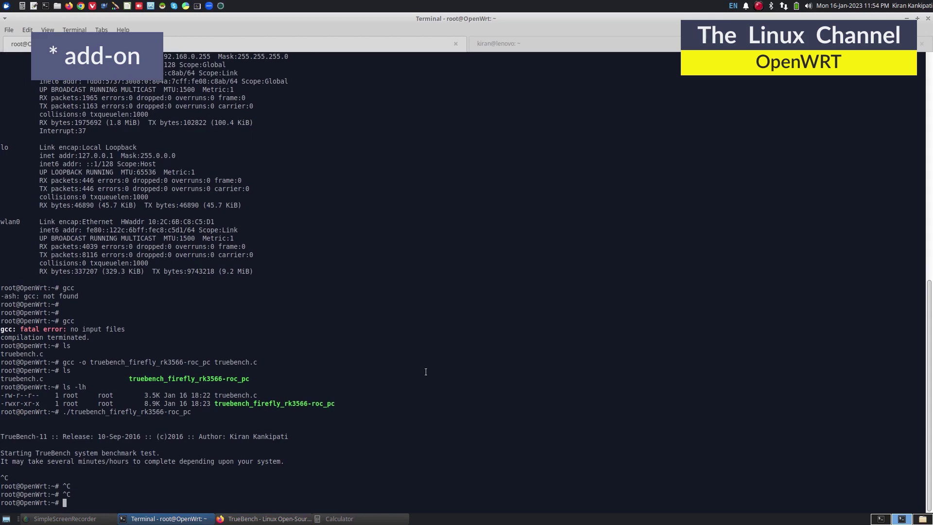
{"action": "left_click", "coordinate": [491, 44]}
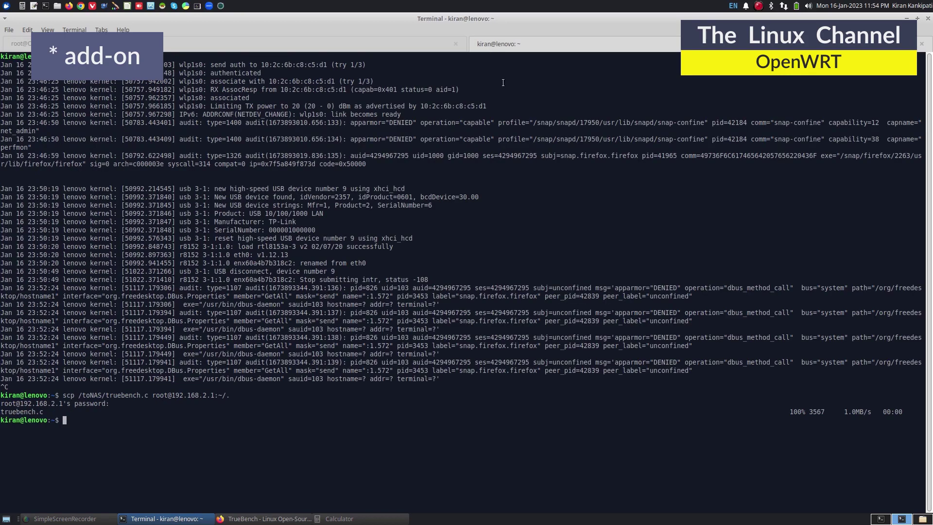
{"action": "key", "text": "Up"}
{"action": "key", "text": "Home"}
{"action": "key", "text": "Delete"}
{"action": "key", "text": "Delete"}
{"action": "key", "text": "Delete"}
{"action": "key", "text": "Delete"}
{"action": "key", "text": "Delete"}
{"action": "key", "text": "Delete"}
{"action": "key", "text": "Delete"}
{"action": "key", "text": "Delete"}
{"action": "key", "text": "Delete"}
{"action": "key", "text": "Delete"}
{"action": "key", "text": "Delete"}
{"action": "key", "text": "Delete"}
{"action": "key", "text": "Delete"}
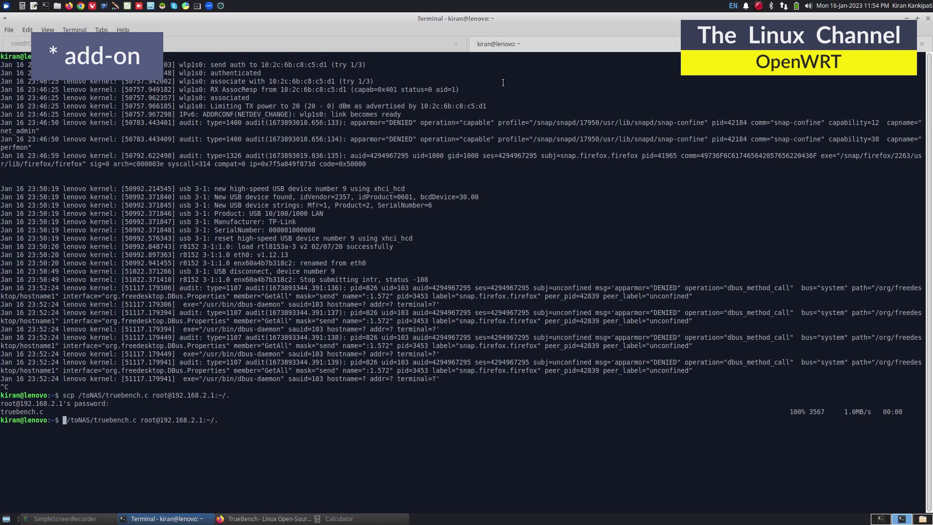
{"action": "key", "text": "Delete"}
{"action": "key", "text": "Delete"}
{"action": "key", "text": "Delete"}
{"action": "key", "text": "Delete"}
{"action": "key", "text": "Delete"}
{"action": "key", "text": "Delete"}
{"action": "key", "text": "Delete"}
{"action": "key", "text": "Delete"}
{"action": "key", "text": "Delete"}
{"action": "key", "text": "Delete"}
{"action": "type", "text": "ssh"}
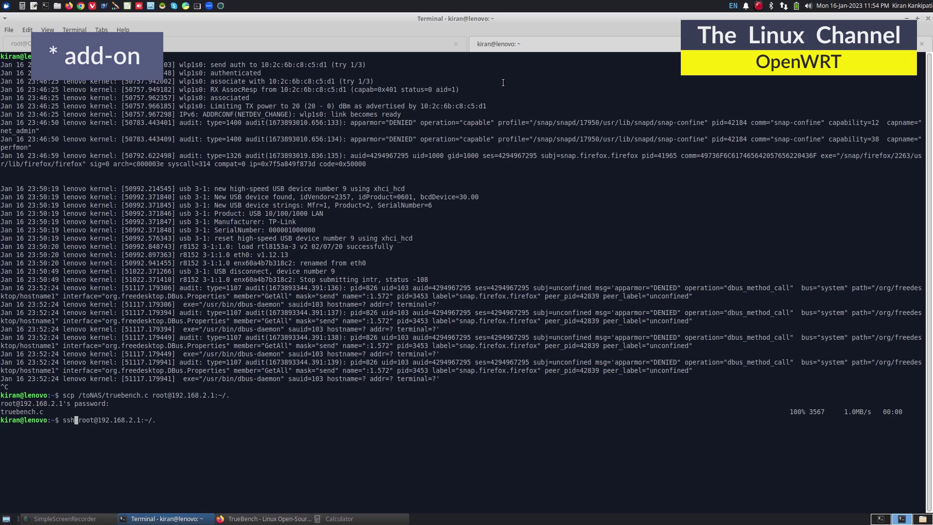
{"action": "key", "text": "End"}
{"action": "key", "text": "BackSpace"}
{"action": "key", "text": "BackSpace"}
{"action": "key", "text": "BackSpace"}
{"action": "key", "text": "BackSpace"}
{"action": "key", "text": "Return"}
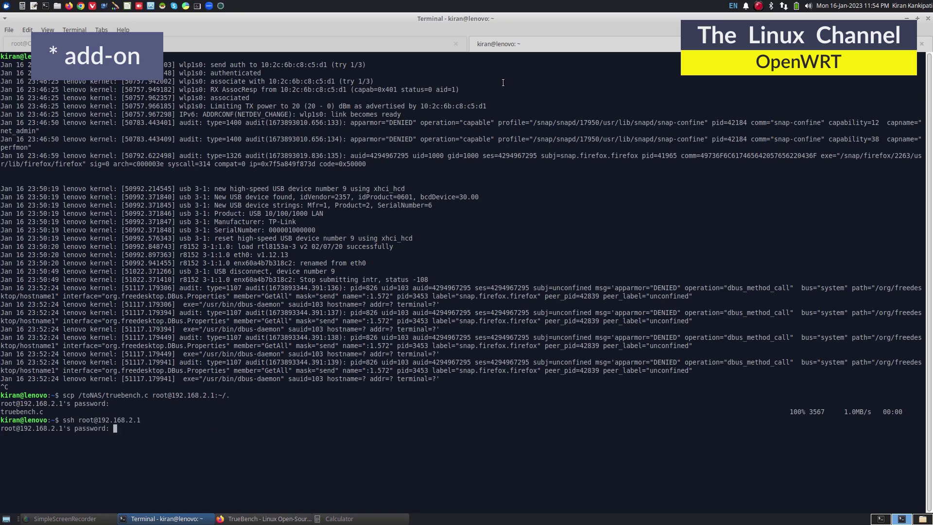
{"action": "key", "text": "Return"}
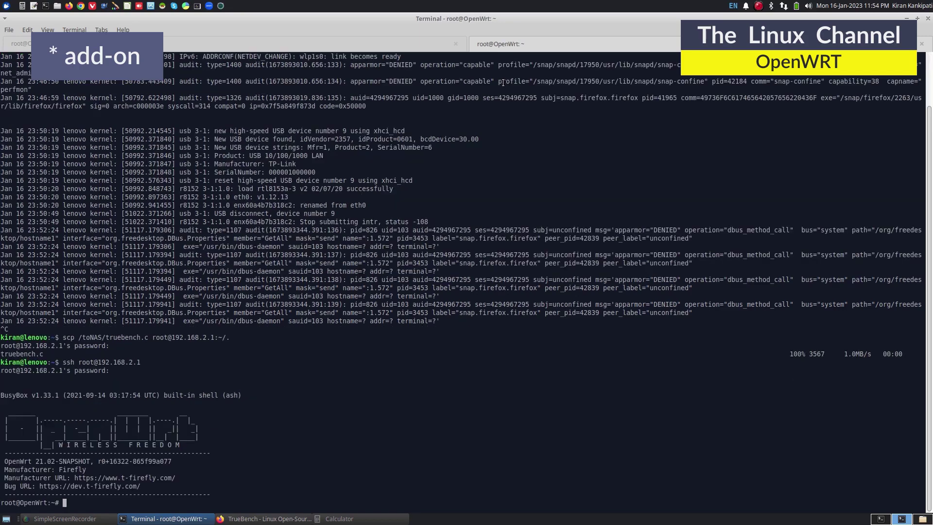
Step: Run 'iperf' and 'iperf --help' in the earlier OpenWrt session to list iperf's options
{"action": "left_click", "coordinate": [365, 43]}
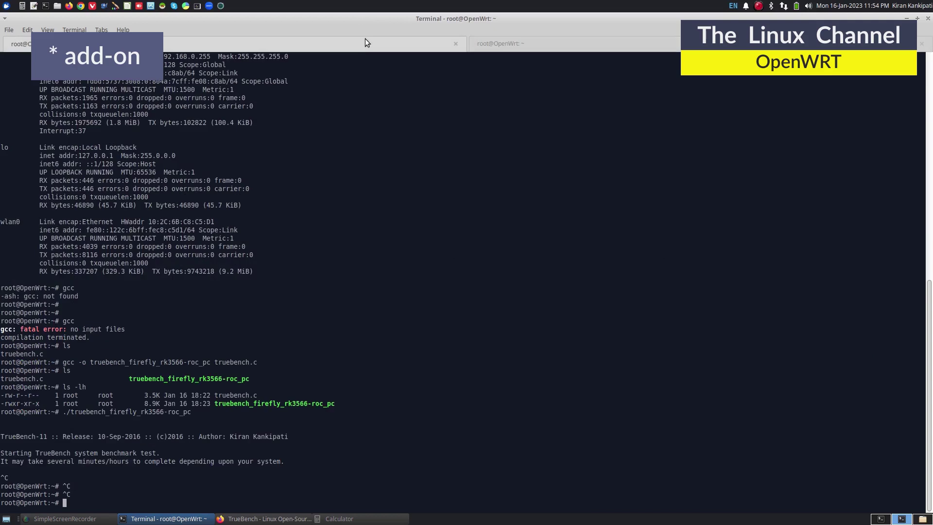
{"action": "type", "text": "iperf"}
{"action": "key", "text": "Return"}
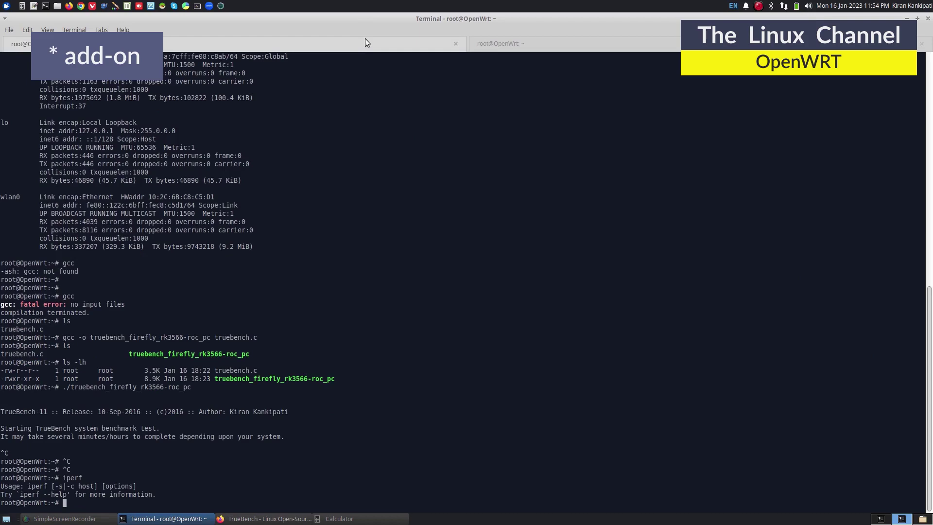
{"action": "type", "text": "iperf --help"}
{"action": "key", "text": "Return"}
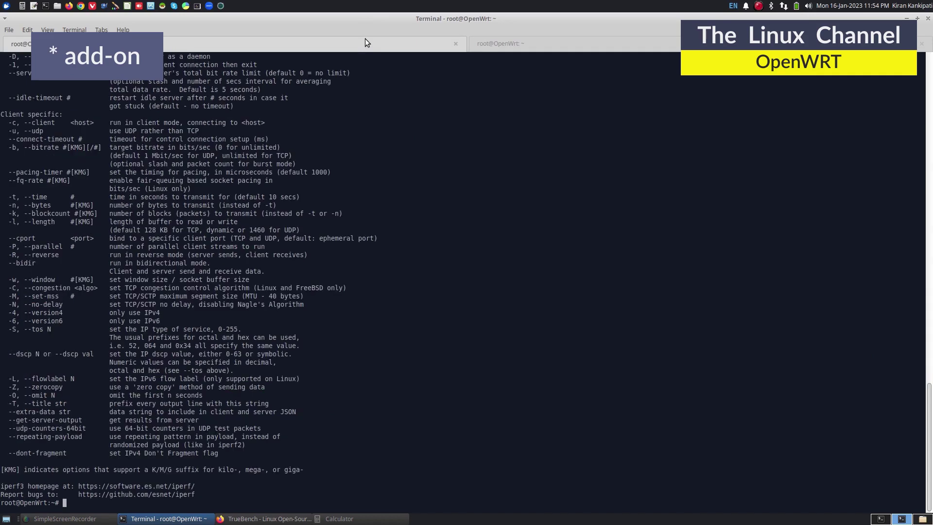
{"action": "key", "text": "alt+Tab"}
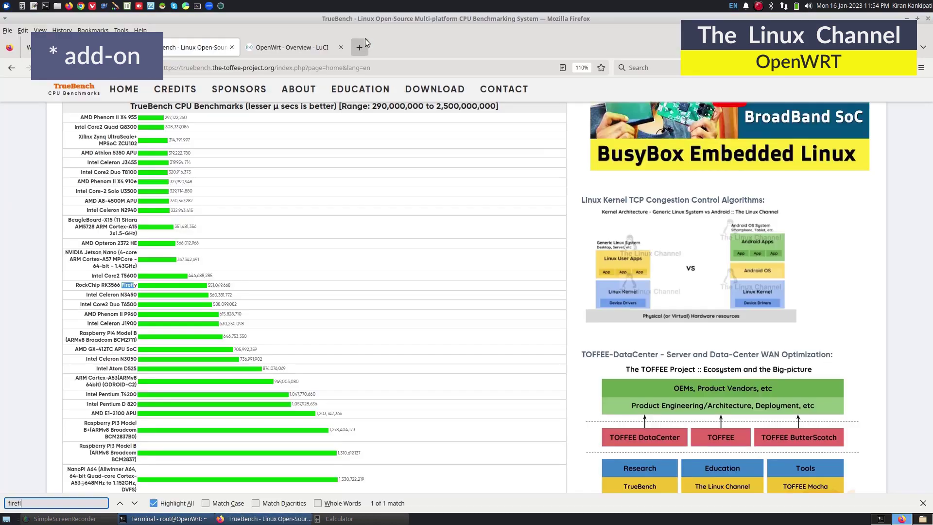
{"action": "key", "text": "alt+Tab"}
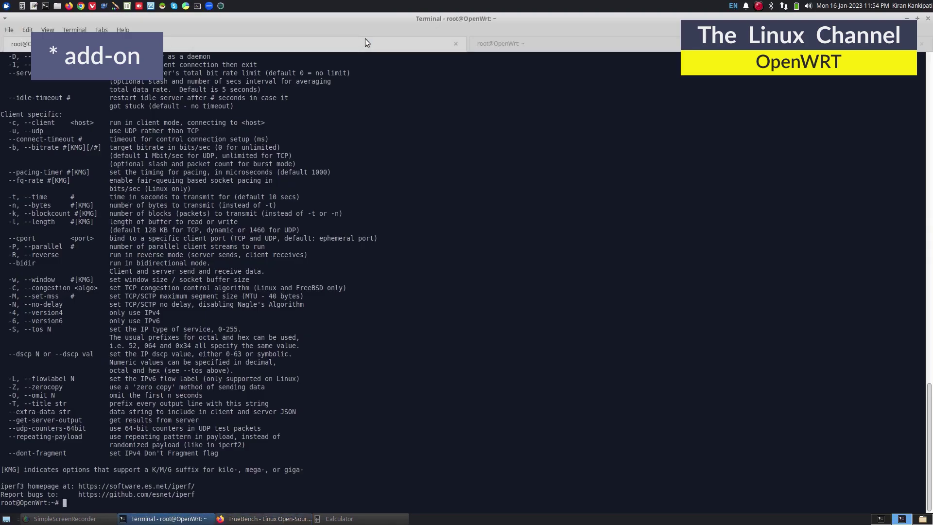
Step: Run 'iperf -s' on the OpenWrt board to serve on TCP port 5001 with a 128 KByte window
{"action": "type", "text": "iperf -s"}
{"action": "key", "text": "Return"}
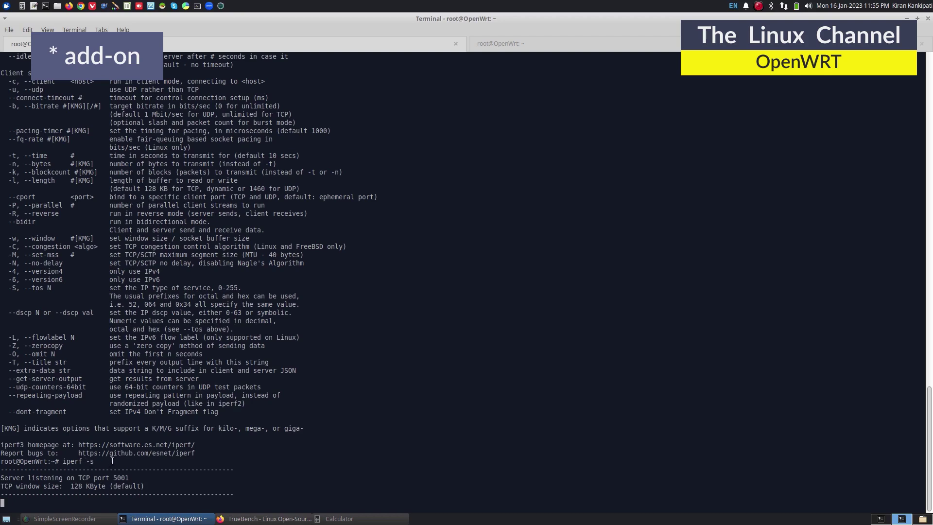
Step: Run 'iperf -c 127.0.0.1' twice from the second OpenWrt session, each reaching 6.39 Gbits/sec
{"action": "left_click", "coordinate": [515, 45]}
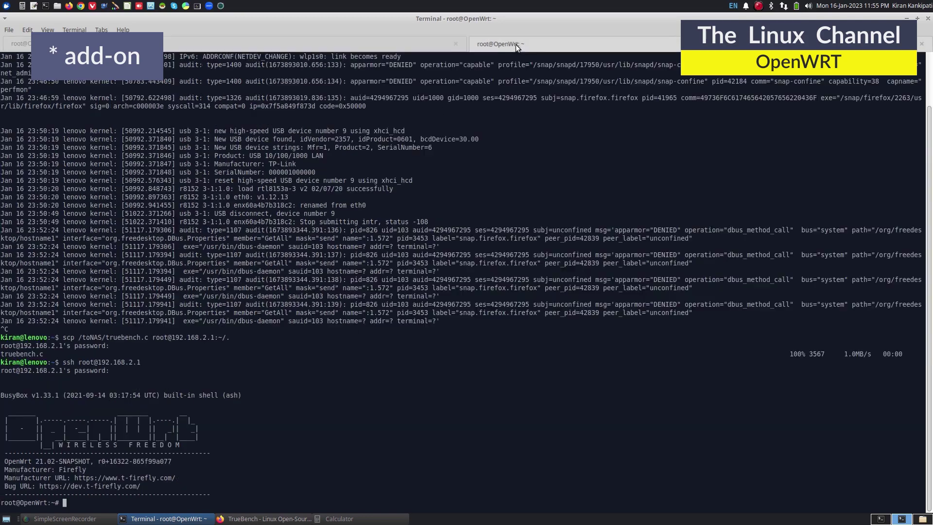
{"action": "type", "text": "iperf -c 127.0.0.1"}
{"action": "key", "text": "Return"}
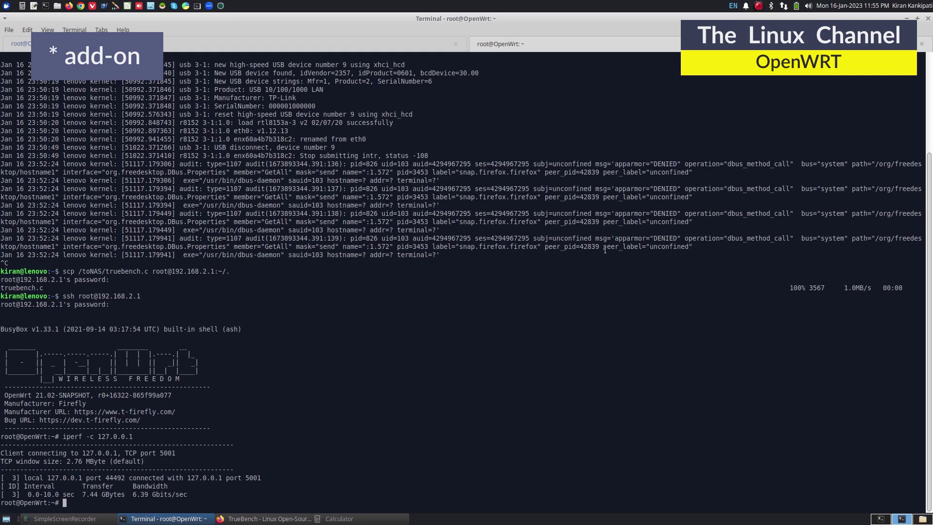
{"action": "key", "text": "Up"}
{"action": "key", "text": "Return"}
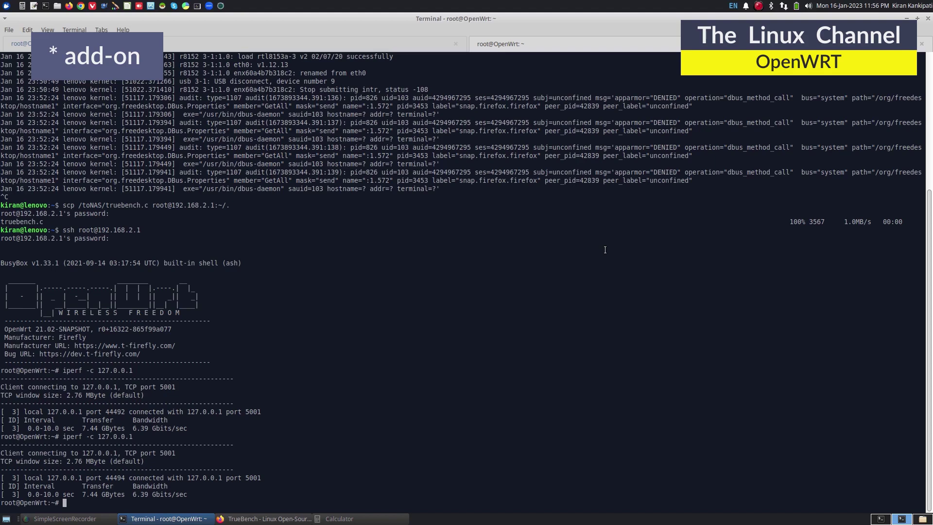
Step: Open two new local laptop terminal tabs
{"action": "left_click", "coordinate": [9, 30]}
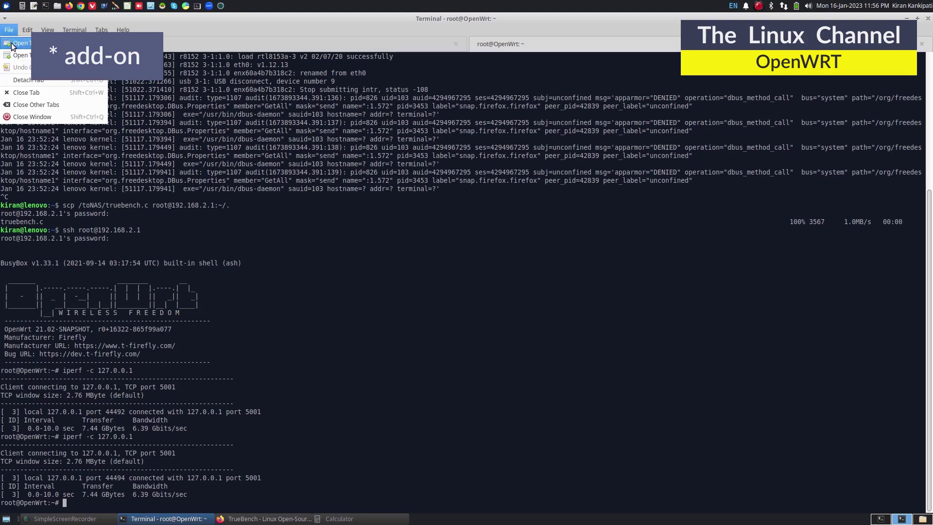
{"action": "left_click", "coordinate": [17, 43]}
{"action": "left_click", "coordinate": [9, 30]}
{"action": "left_click", "coordinate": [15, 43]}
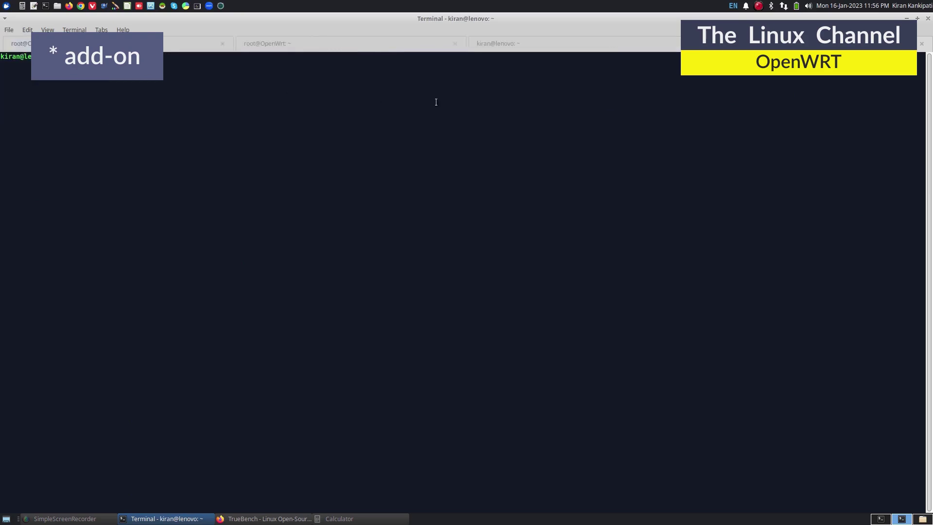
Step: Start a laptop iperf server and run the localhost client twice, reaching 58.4 and 54.2 Gbits/sec
{"action": "left_click", "coordinate": [511, 44]}
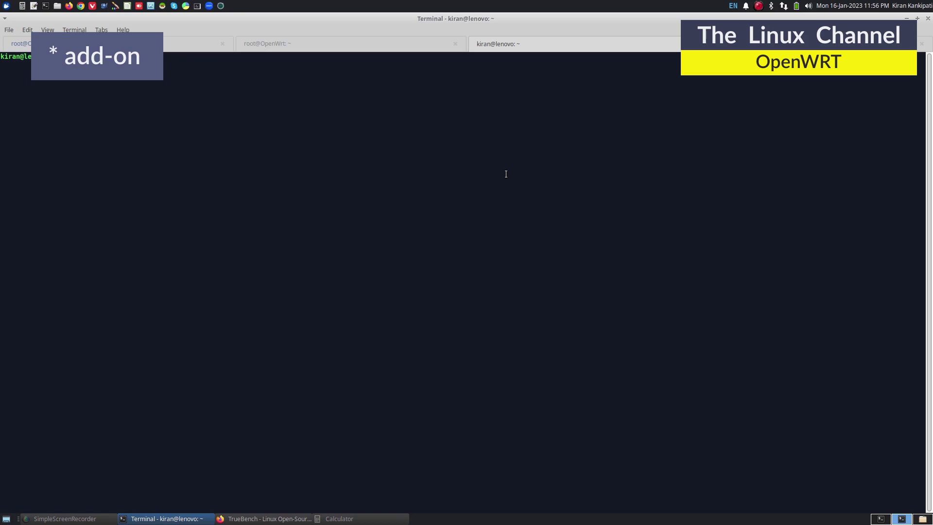
{"action": "key", "text": "Return"}
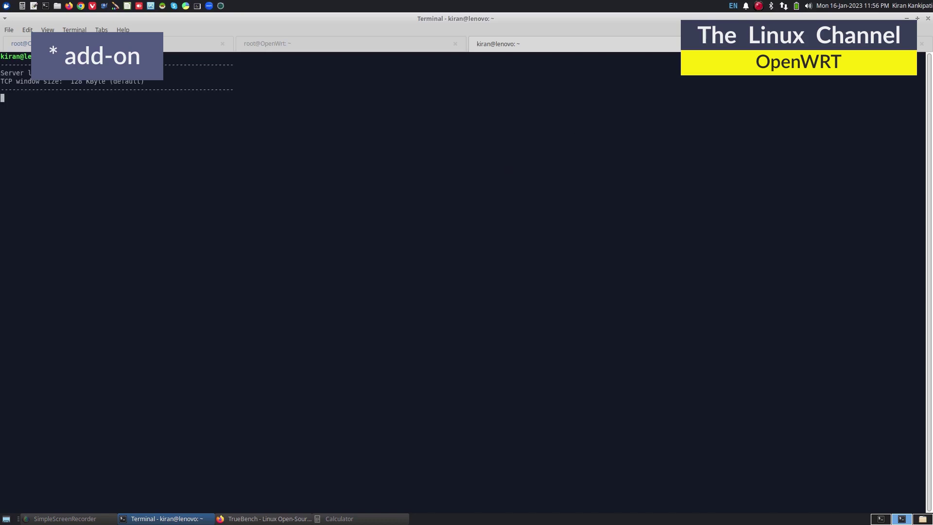
{"action": "key", "text": "ctrl+Page_Down"}
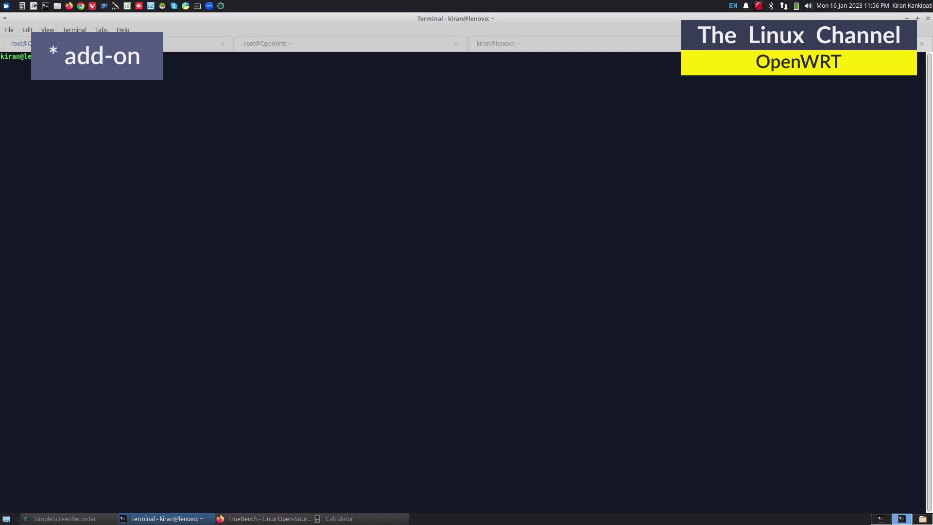
{"action": "key", "text": "Return"}
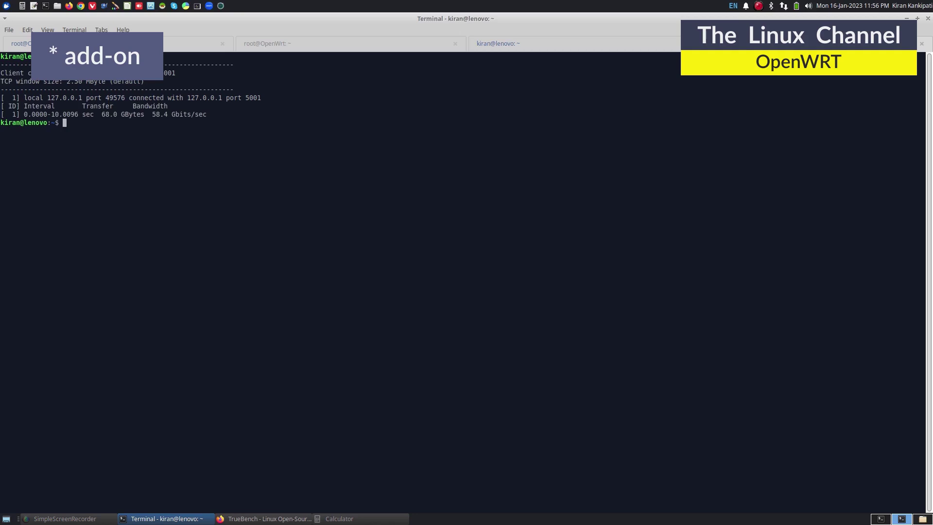
{"action": "key", "text": "Up"}
{"action": "key", "text": "Return"}
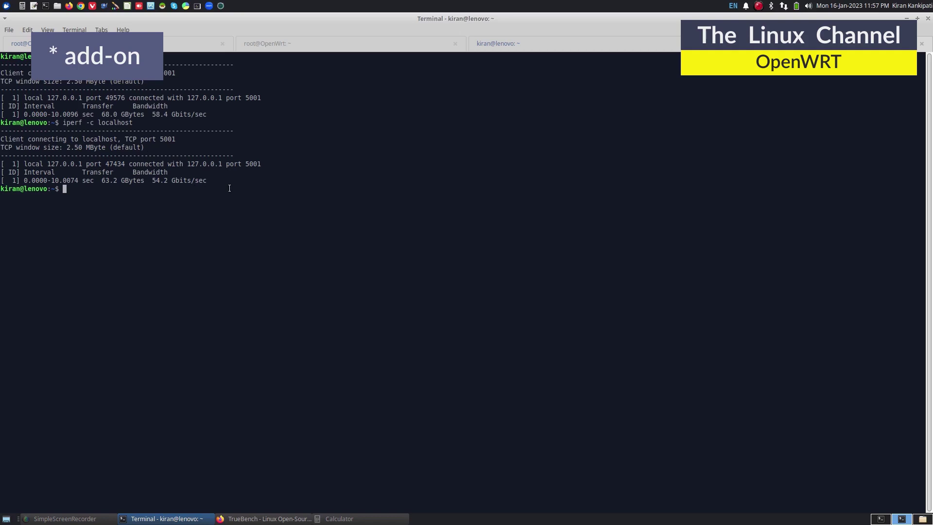
{"action": "left_click", "coordinate": [524, 41]}
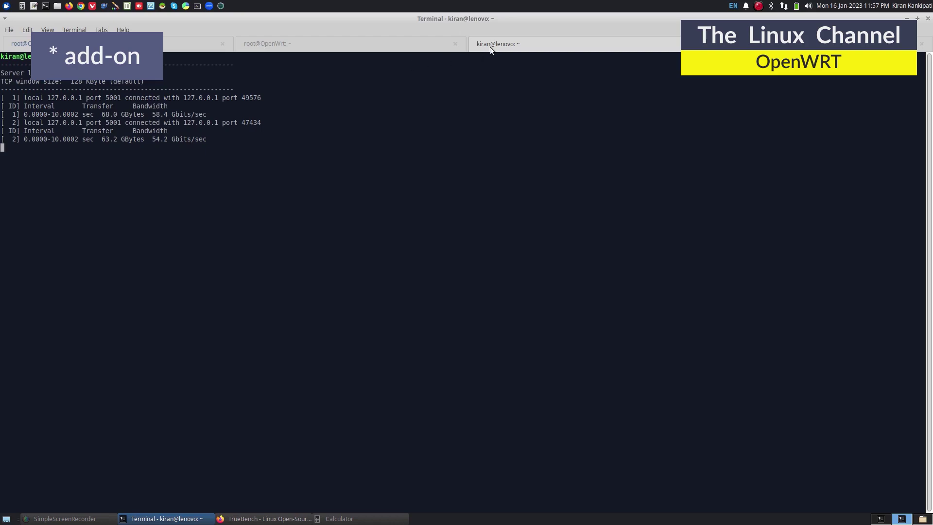
Step: Check the OpenWrt iperf server log for the 52.4 Mbits/sec test from 192.168.2.212
{"action": "left_click", "coordinate": [173, 44]}
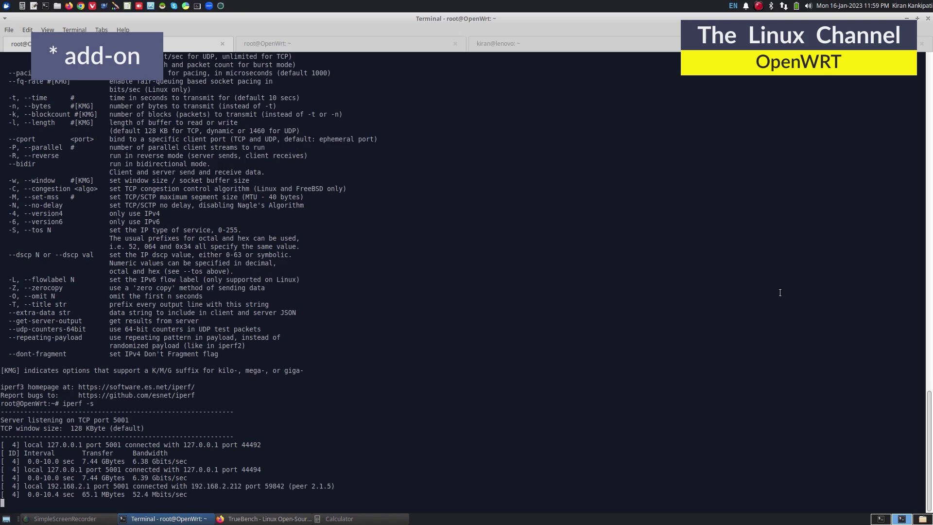
Step: Stop the iperf server and launch ./truebench_firefly_rk3566-roc_pc on the board
{"action": "key", "text": "ctrl+c"}
{"action": "type", "text": "./tr"}
{"action": "key", "text": "Tab"}
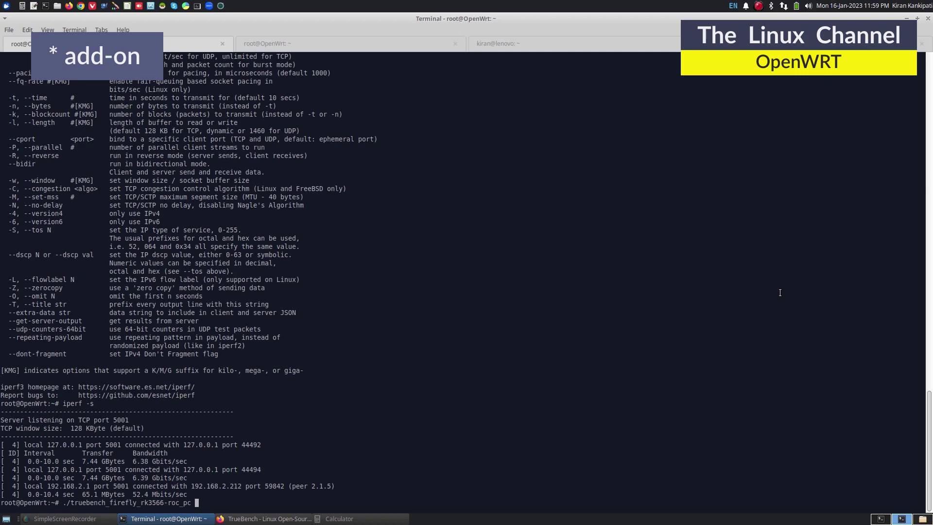
{"action": "key", "text": "Return"}
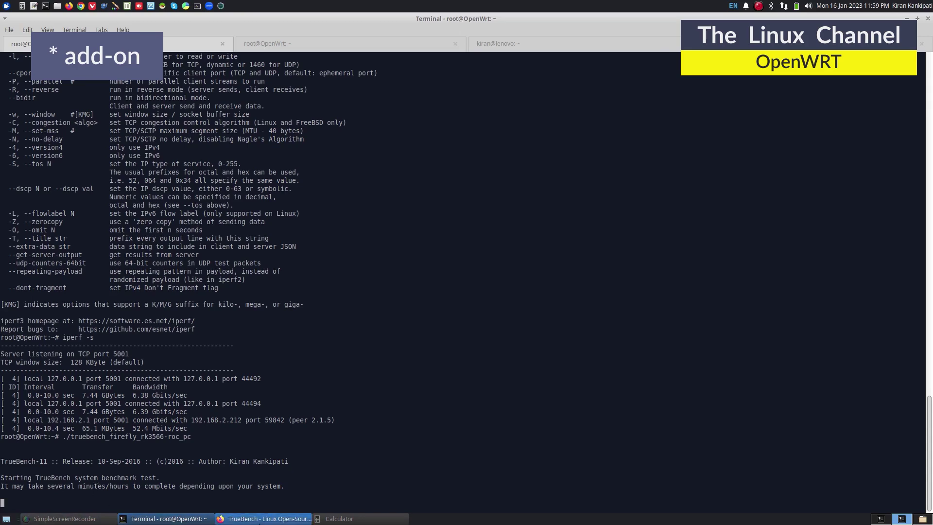
{"action": "left_click", "coordinate": [270, 518]}
Step: Scroll to the second TrueBench chart to check the Dragino v2 score, then return to the terminal
{"action": "scroll", "coordinate": [228, 368], "scroll_direction": "down", "scroll_amount": 10}
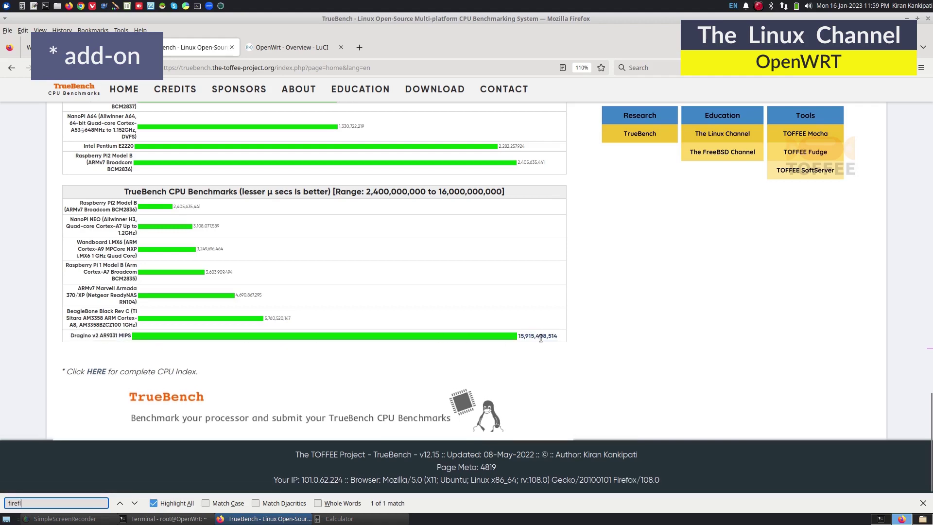
{"action": "mouse_move", "coordinate": [535, 337]}
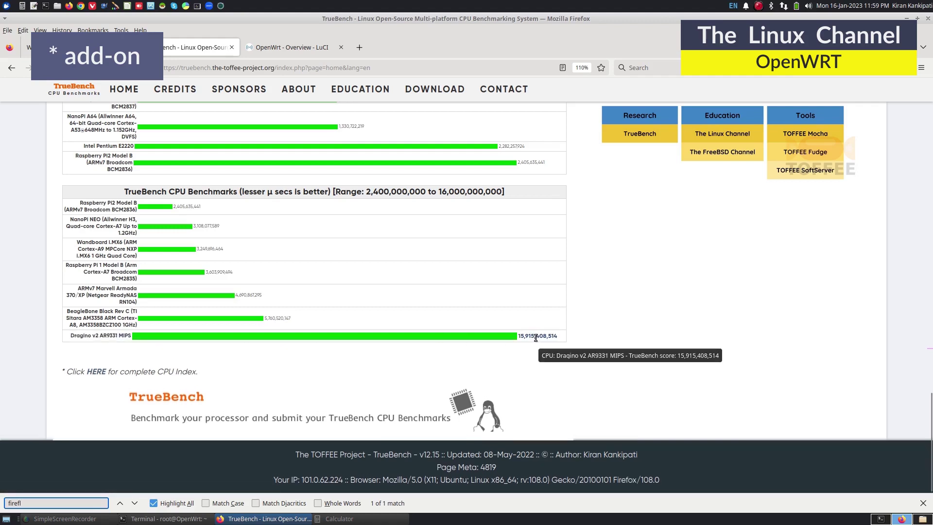
{"action": "left_click", "coordinate": [182, 520]}
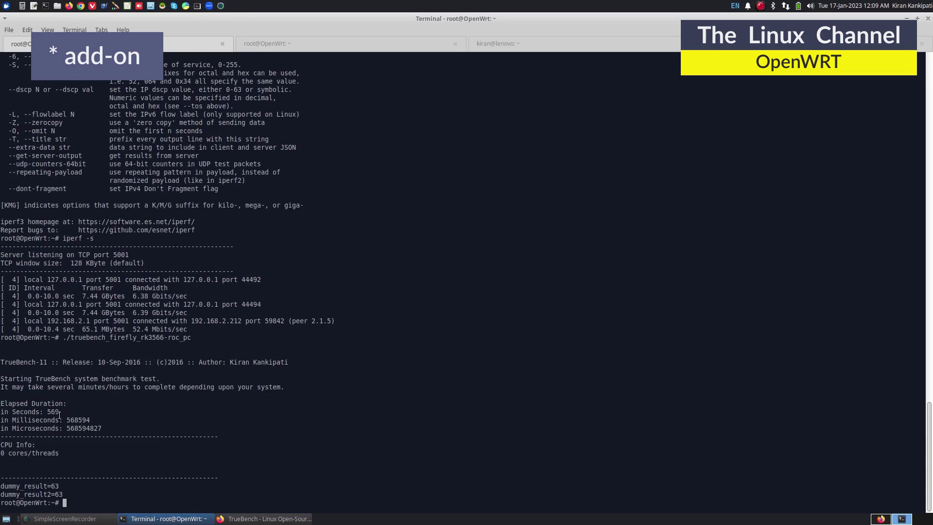
Step: Compare the chart's RK3566 Firefly score of 551,049,668 with the finished 569-second terminal result
{"action": "left_click", "coordinate": [266, 518]}
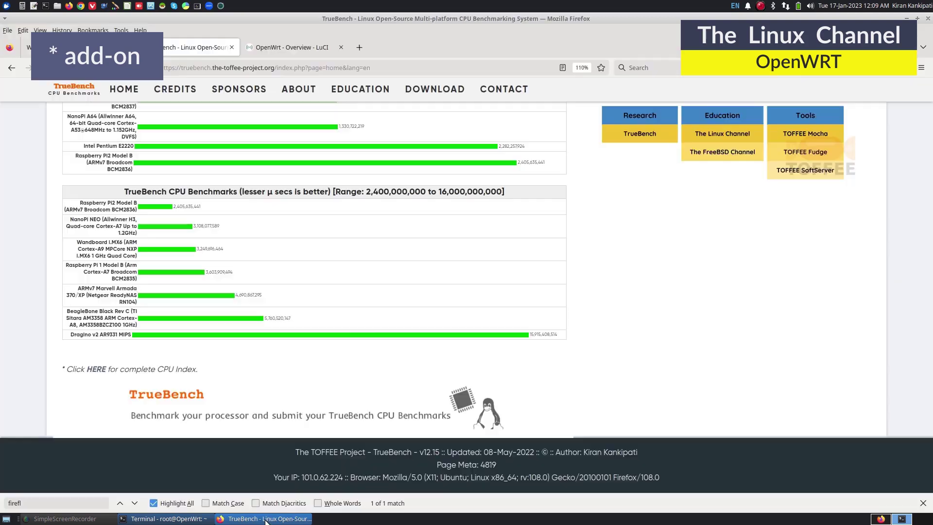
{"action": "left_click", "coordinate": [121, 502]}
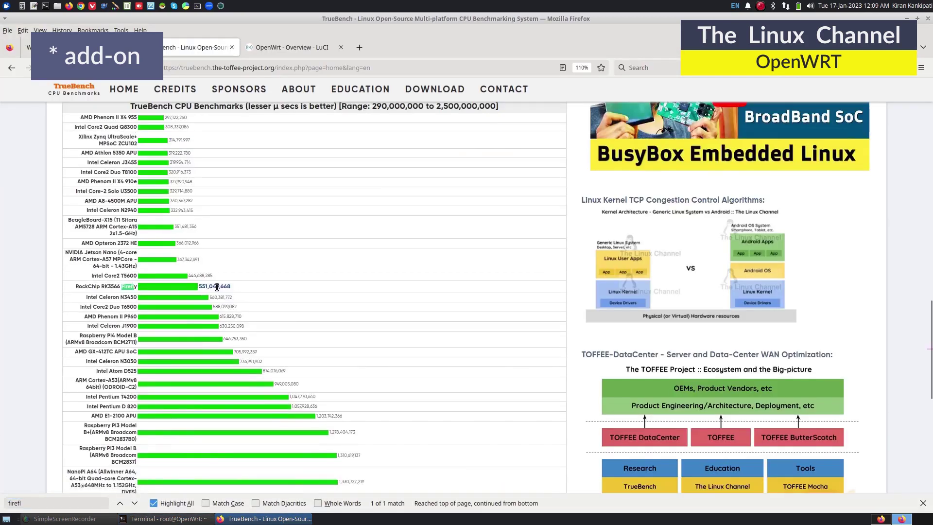
{"action": "left_click", "coordinate": [187, 519]}
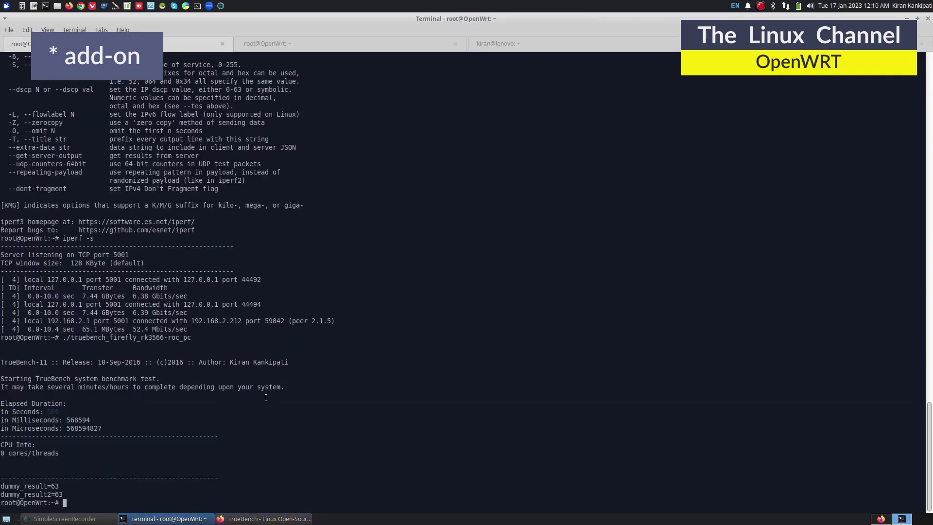
{"action": "left_click", "coordinate": [278, 519]}
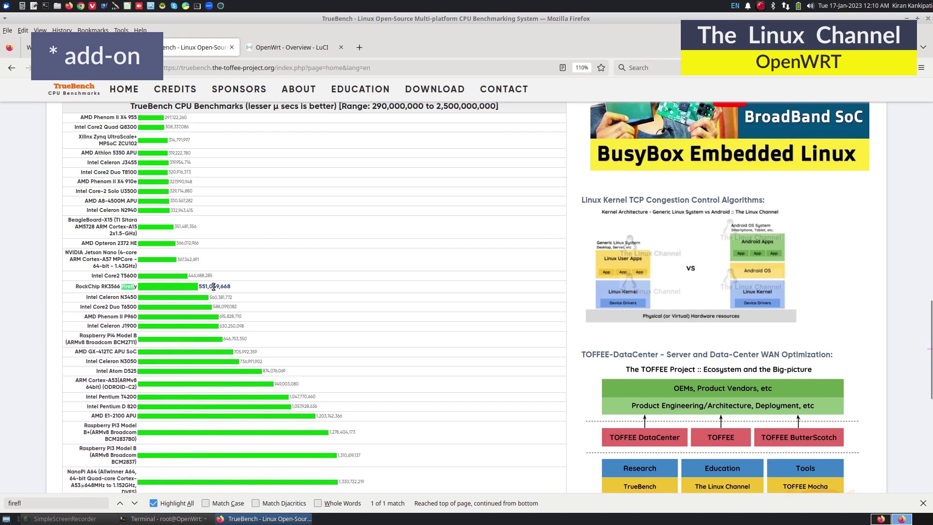
{"action": "mouse_move", "coordinate": [210, 287]}
{"action": "left_click", "coordinate": [163, 518]}
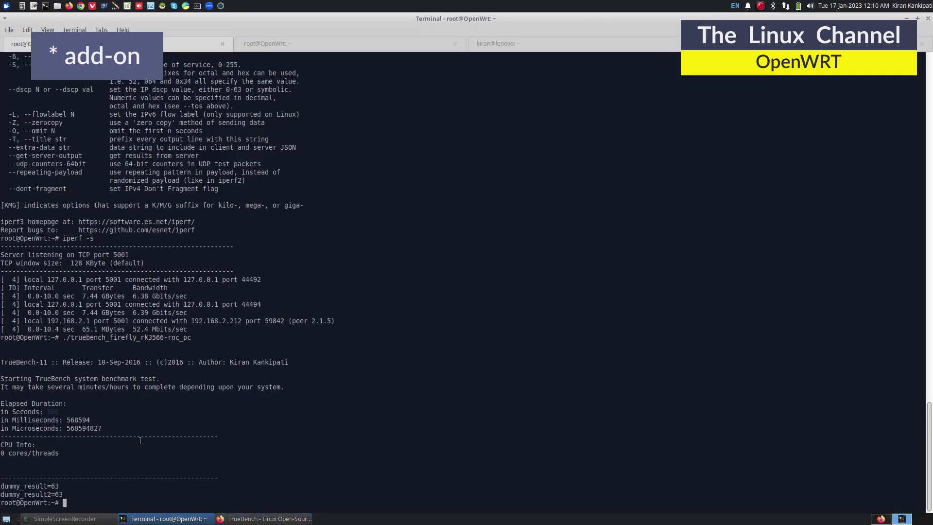
Step: Compute 569/60 in Calculator, about 9.48 minutes, then return to the terminal
{"action": "left_click", "coordinate": [22, 6]}
{"action": "type", "text": "569"}
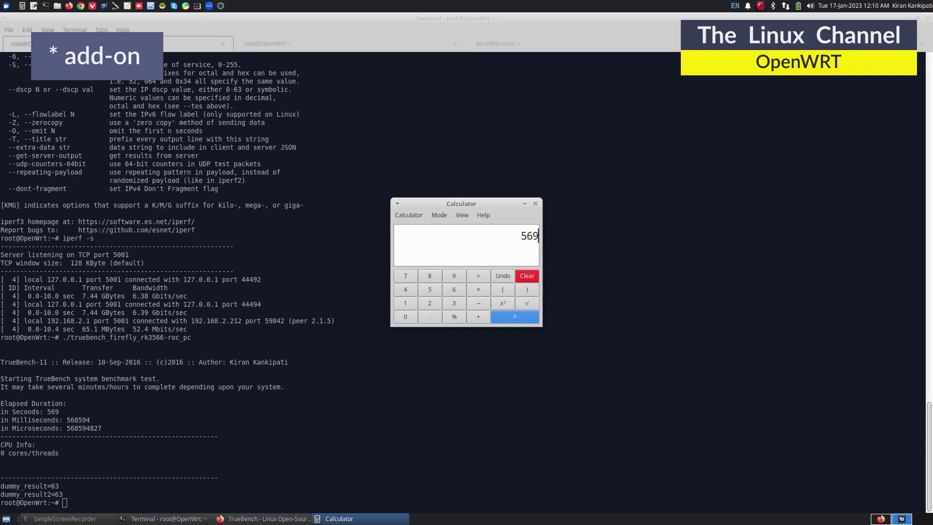
{"action": "type", "text": "/60"}
{"action": "key", "text": "Return"}
{"action": "left_click", "coordinate": [318, 323]}
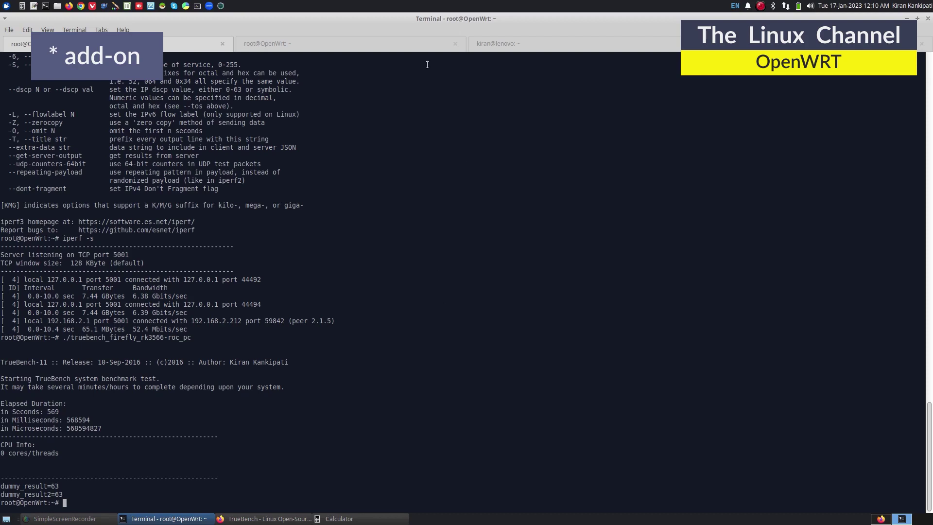
Step: Stop the laptop's iperf server, run lscpu, and select the Ryzen 7 5700U model name
{"action": "left_click", "coordinate": [499, 44]}
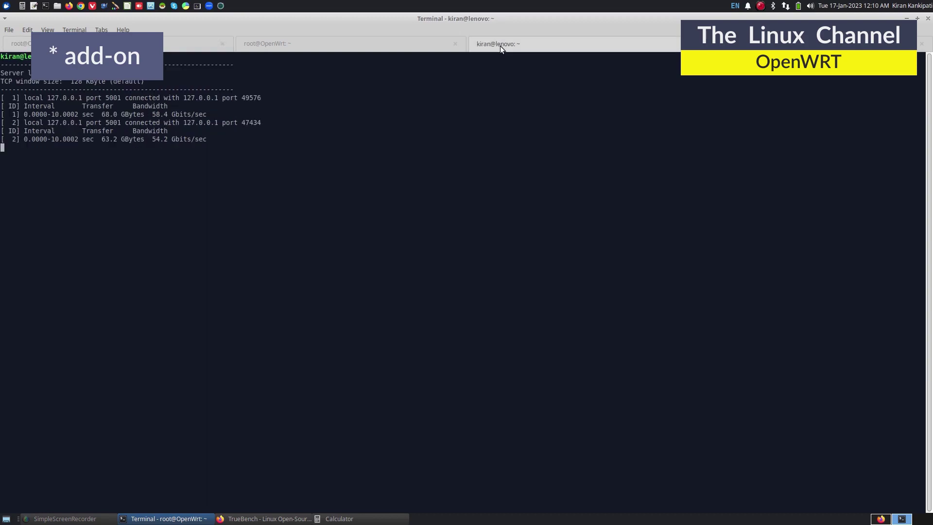
{"action": "key", "text": "ctrl+c"}
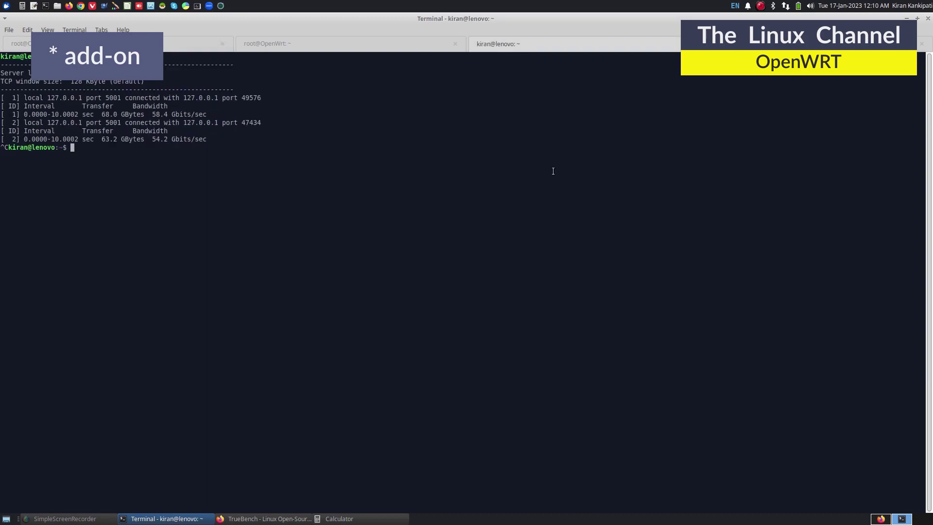
{"action": "key", "text": "ctrl+c"}
{"action": "type", "text": "lscpu"}
{"action": "key", "text": "Return"}
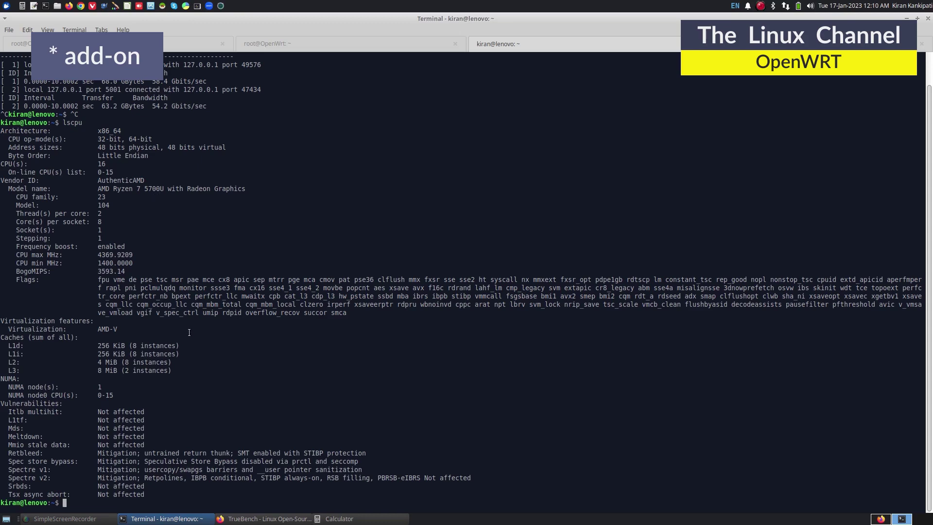
{"action": "left_click_drag", "start_coordinate": [144, 190], "coordinate": [163, 188]}
Step: Find the AMD Ryzen 7 5700U's TrueBench score of 27,239,617 on the TrueBench page
{"action": "key", "text": "alt+Tab"}
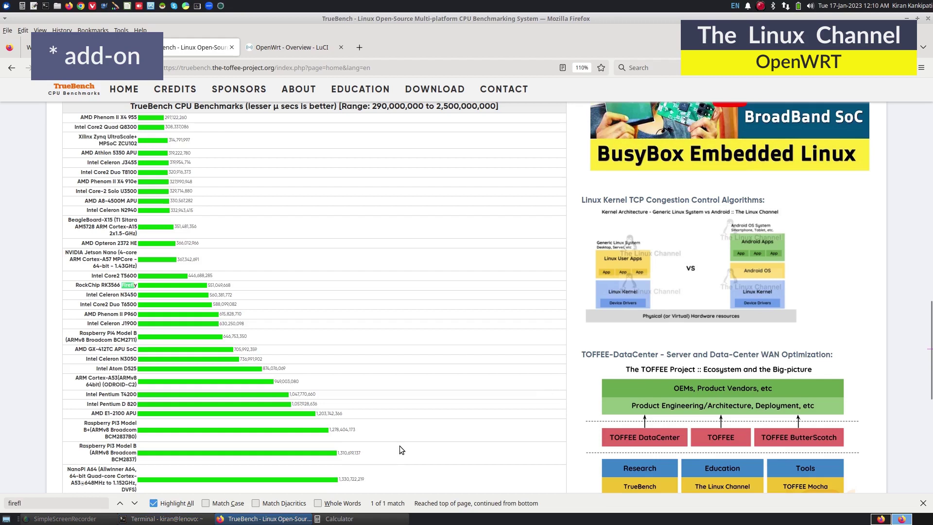
{"action": "key", "text": "ctrl+f"}
{"action": "key", "text": "ctrl+v"}
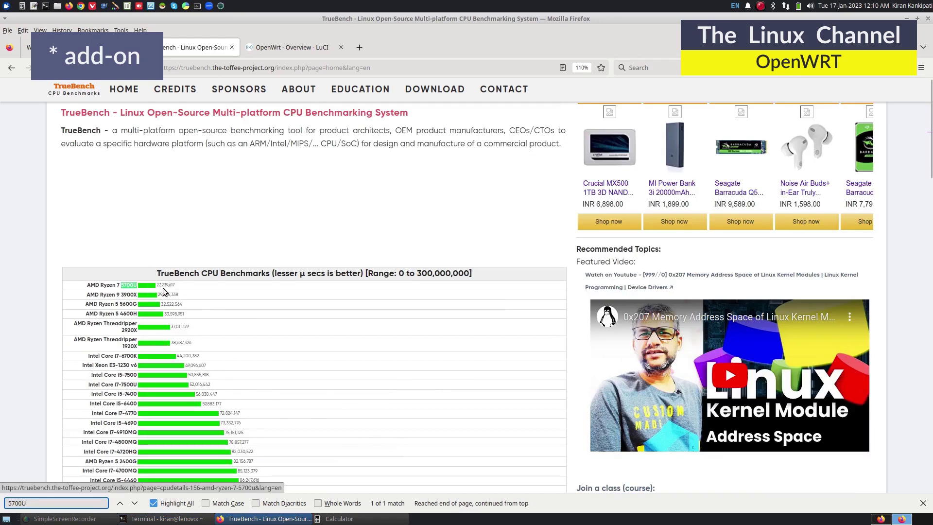
{"action": "mouse_move", "coordinate": [162, 288]}
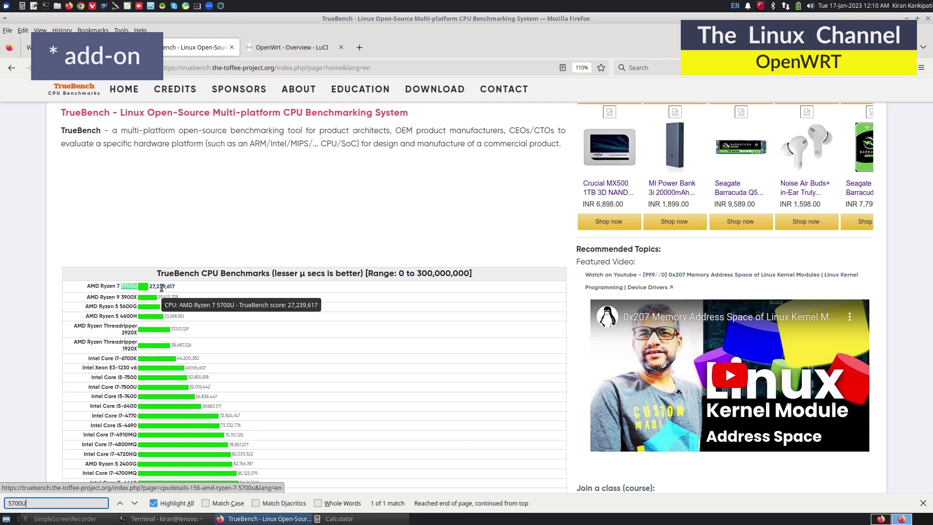
Step: Scroll down to the slowest-CPU benchmark chart, then go back to the Terminal
{"action": "scroll", "coordinate": [210, 344], "scroll_direction": "down", "scroll_amount": 1}
{"action": "scroll", "coordinate": [209, 344], "scroll_direction": "down", "scroll_amount": 2}
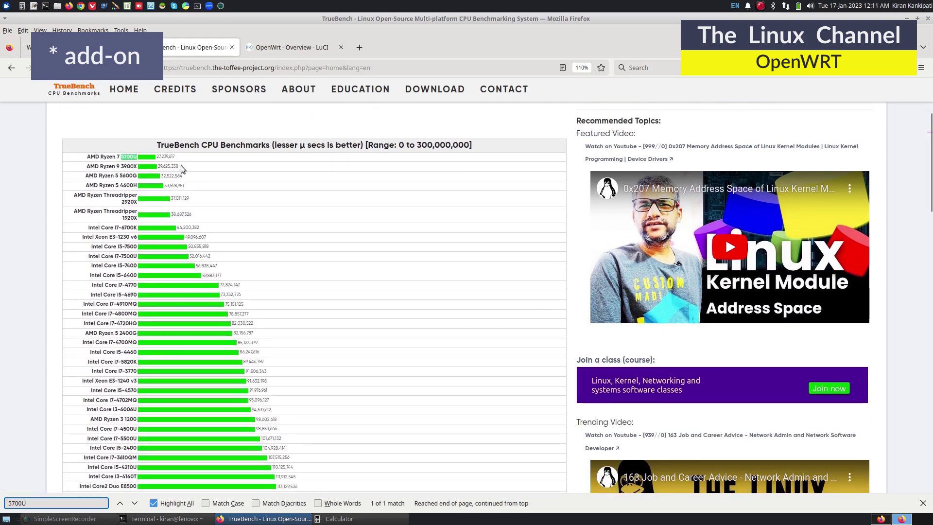
{"action": "scroll", "coordinate": [184, 170], "scroll_direction": "down", "scroll_amount": 20}
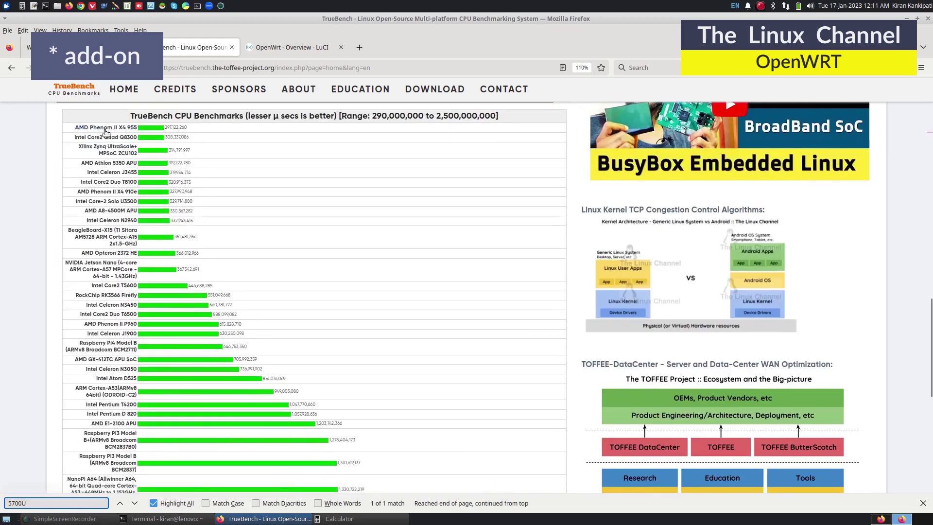
{"action": "scroll", "coordinate": [117, 358], "scroll_direction": "down", "scroll_amount": 7}
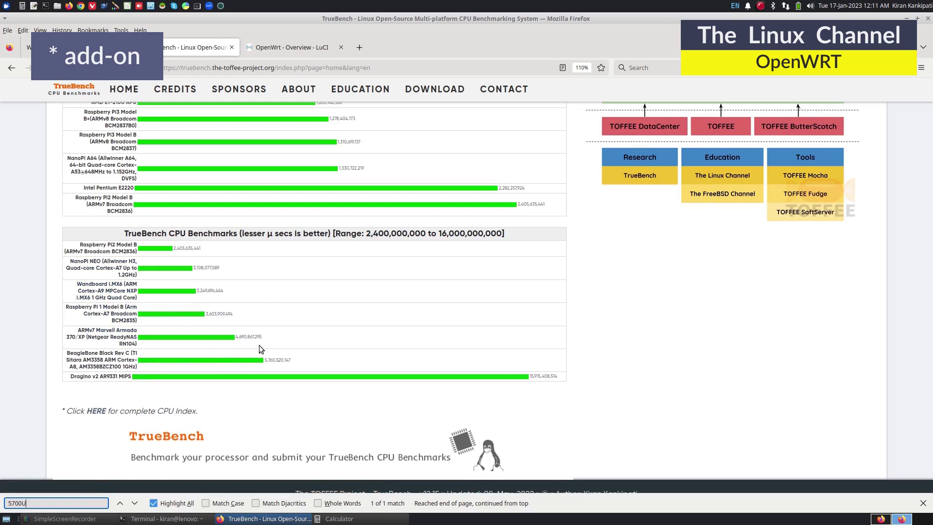
{"action": "left_click", "coordinate": [151, 520]}
Step: Show the first root@OpenWrt session with the 569-second TrueBench result
{"action": "left_click", "coordinate": [191, 51]}
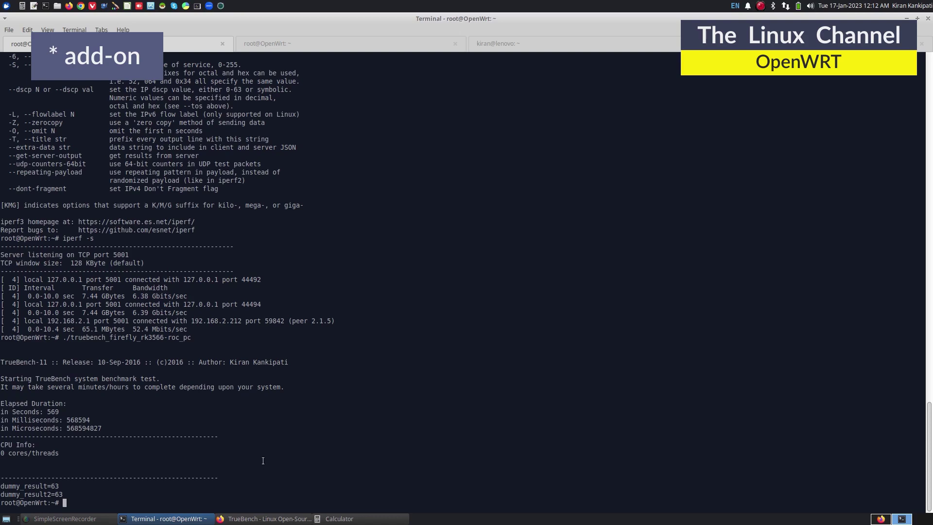
Step: Bring the TrueBench page forward and scroll to the 290,000,000–2,500,000,000 CPU chart
{"action": "left_click", "coordinate": [265, 518]}
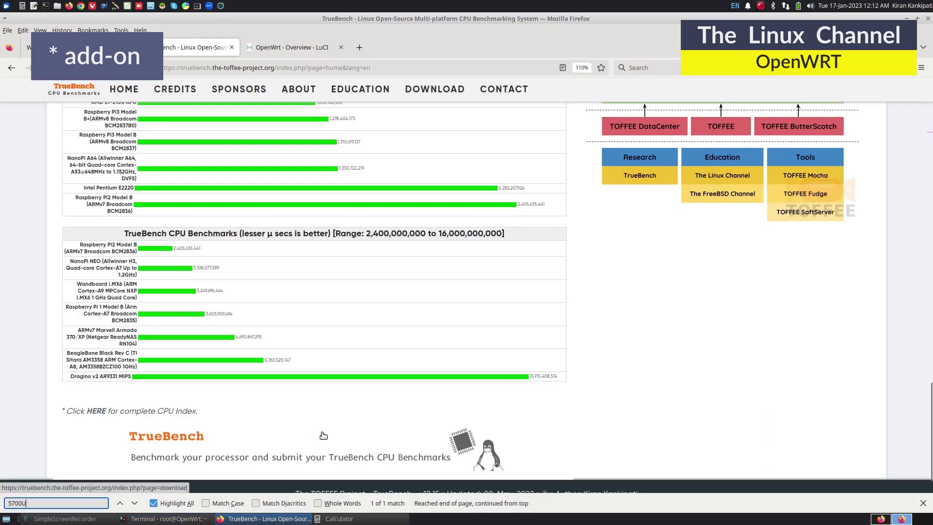
{"action": "scroll", "coordinate": [179, 434], "scroll_direction": "up", "scroll_amount": 15}
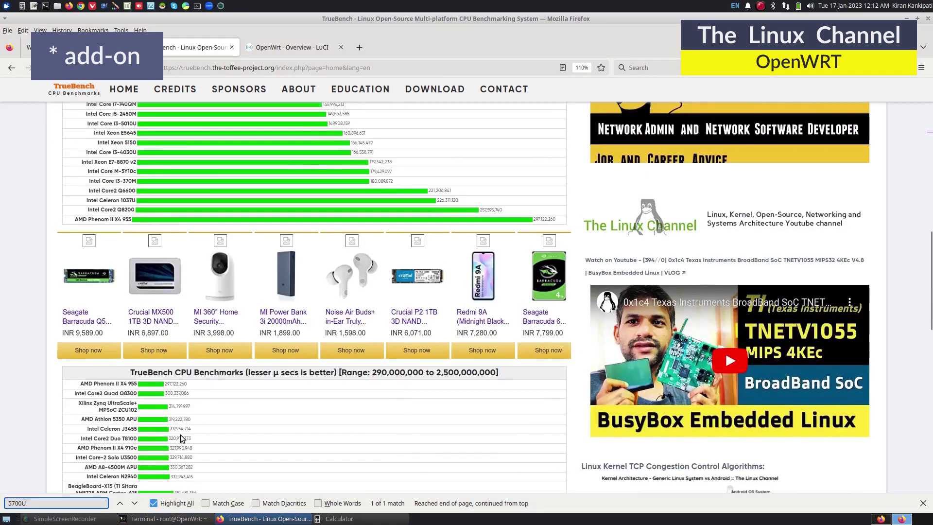
{"action": "scroll", "coordinate": [180, 434], "scroll_direction": "down", "scroll_amount": 8}
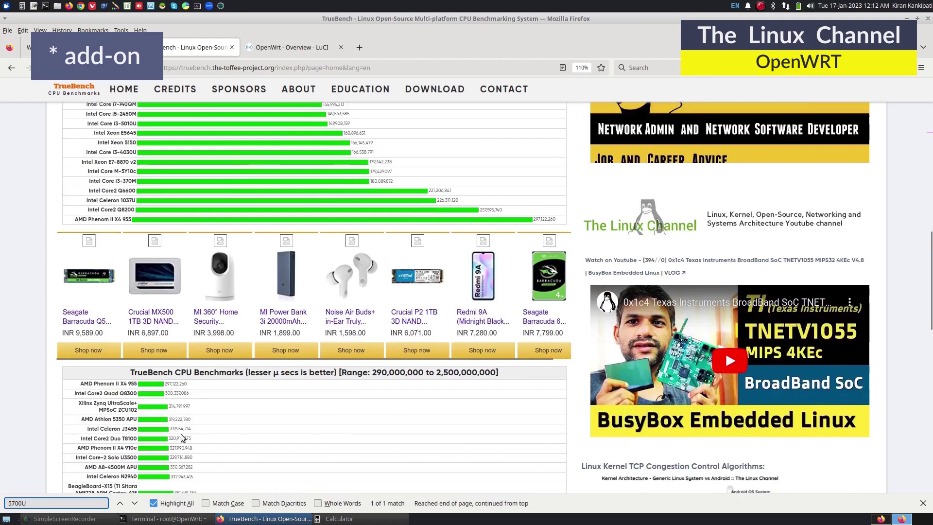
{"action": "scroll", "coordinate": [179, 432], "scroll_direction": "down", "scroll_amount": 2}
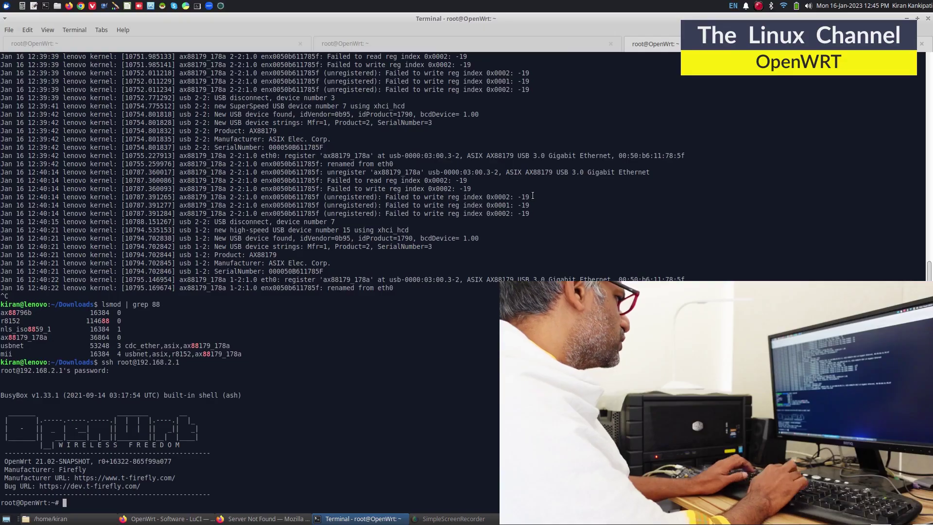
Step: Change into the /www web root and list its contents
{"action": "type", "text": "cd /www"}
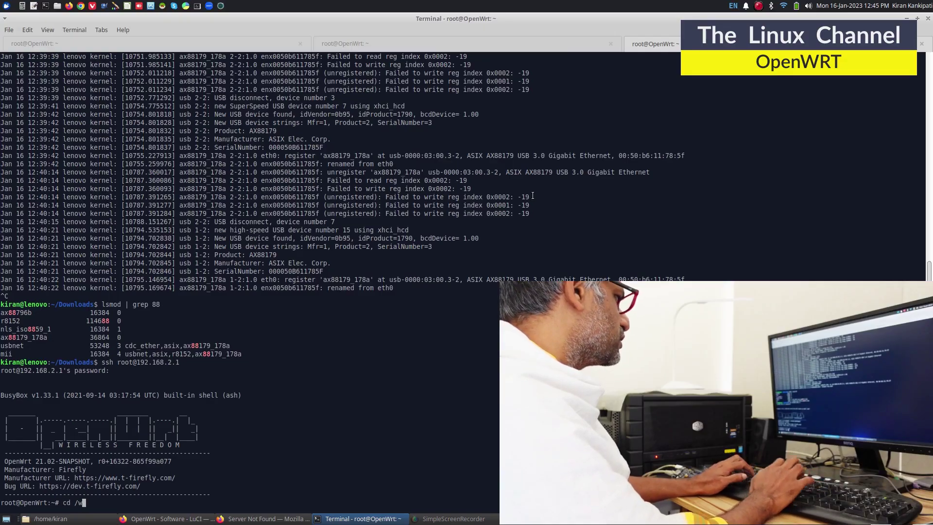
{"action": "key", "text": "Return"}
{"action": "type", "text": "ls"}
{"action": "key", "text": "Return"}
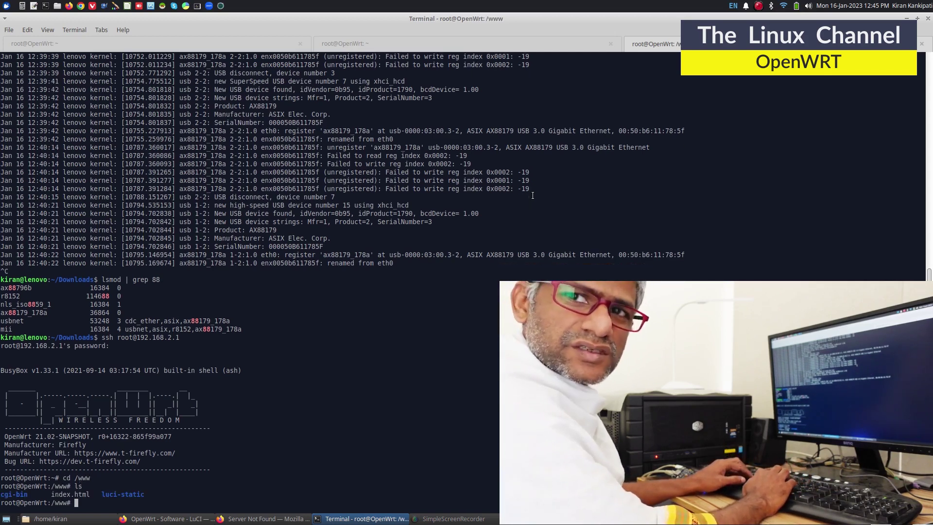
Step: Enter /www/cgi-bin and show a detailed listing with ls -lh
{"action": "type", "text": "cd "}
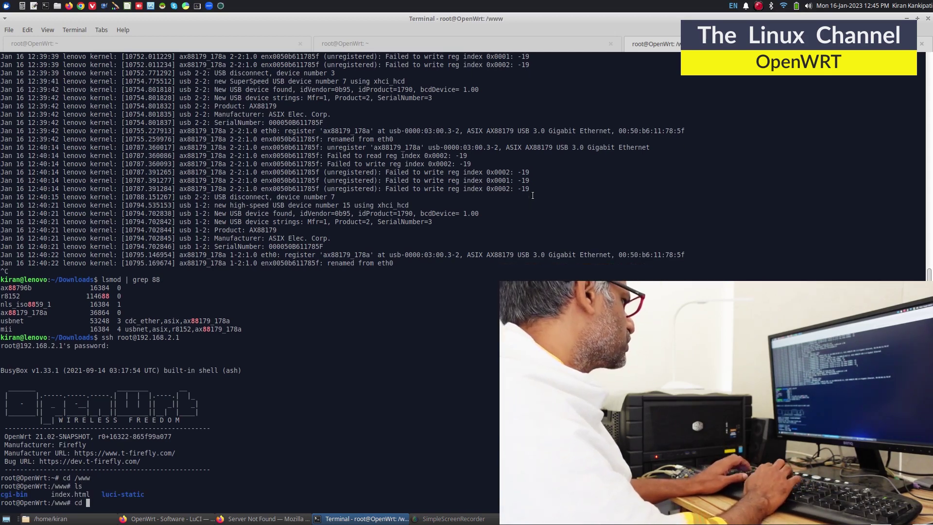
{"action": "type", "text": "c"}
{"action": "key", "text": "Tab"}
{"action": "key", "text": "Return"}
{"action": "type", "text": "ls"}
{"action": "key", "text": "Return"}
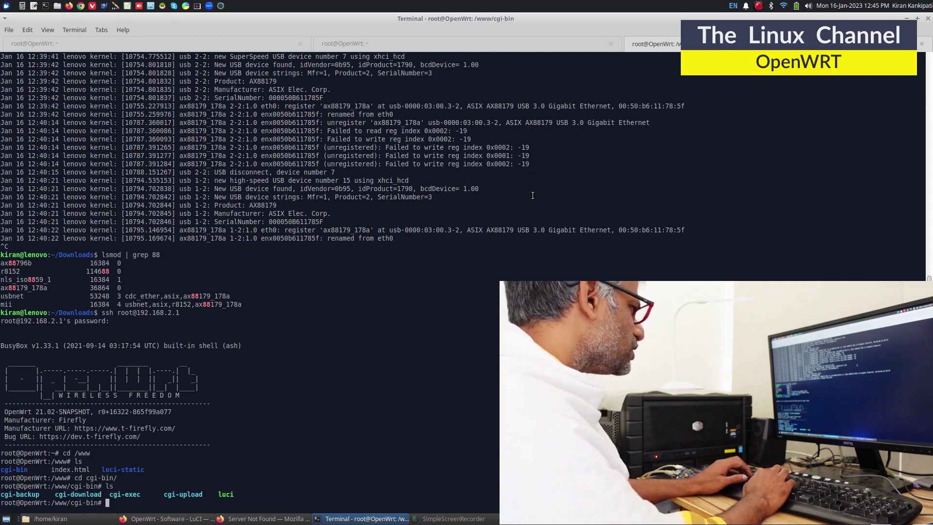
{"action": "type", "text": "cd l"}
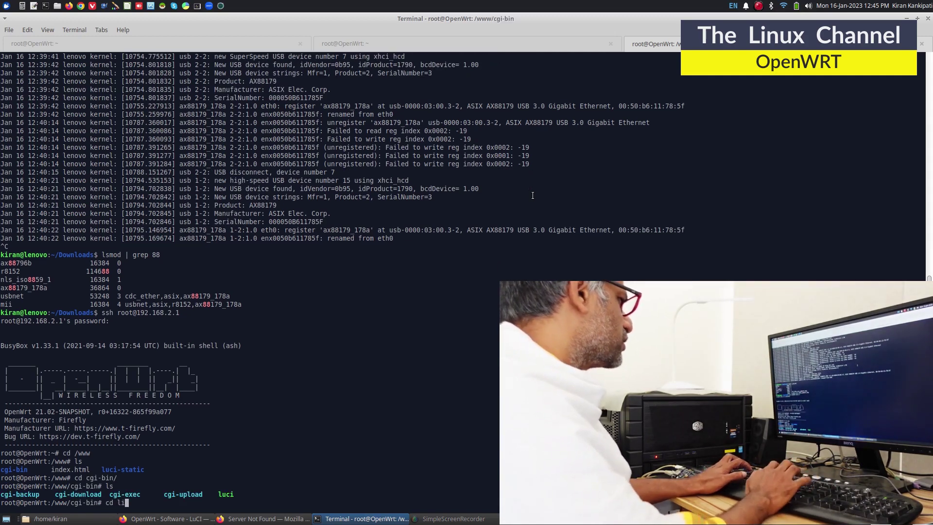
{"action": "type", "text": "uc"}
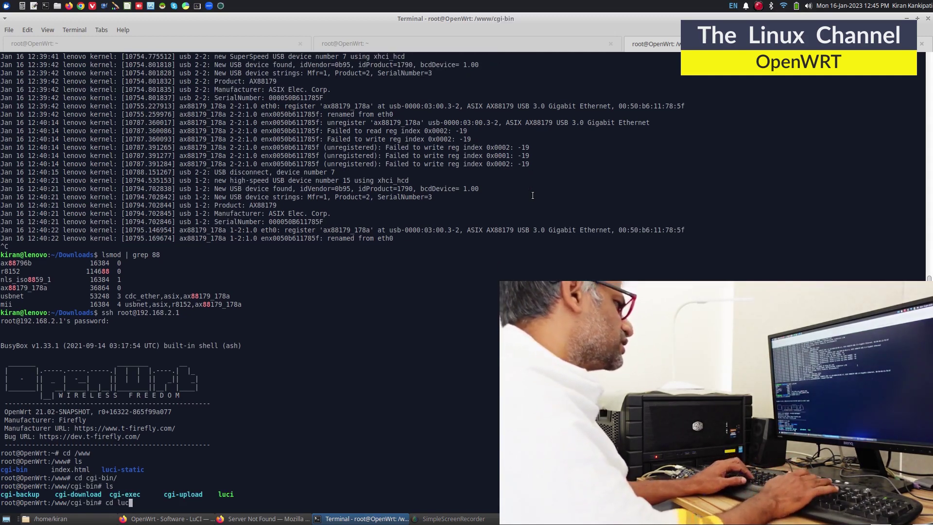
{"action": "key", "text": "BackSpace"}
{"action": "key", "text": "BackSpace"}
{"action": "key", "text": "BackSpace"}
{"action": "key", "text": "BackSpace"}
{"action": "key", "text": "BackSpace"}
{"action": "key", "text": "BackSpace"}
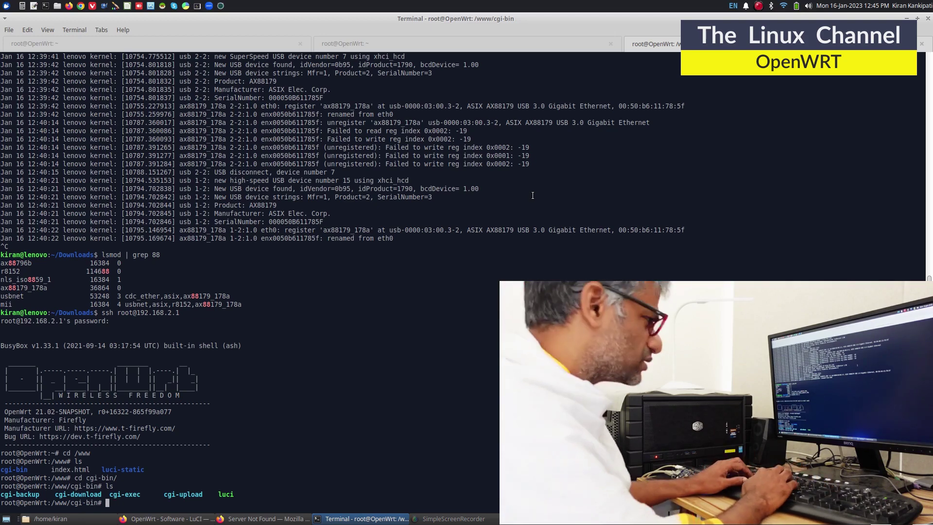
{"action": "type", "text": "ls -lh"}
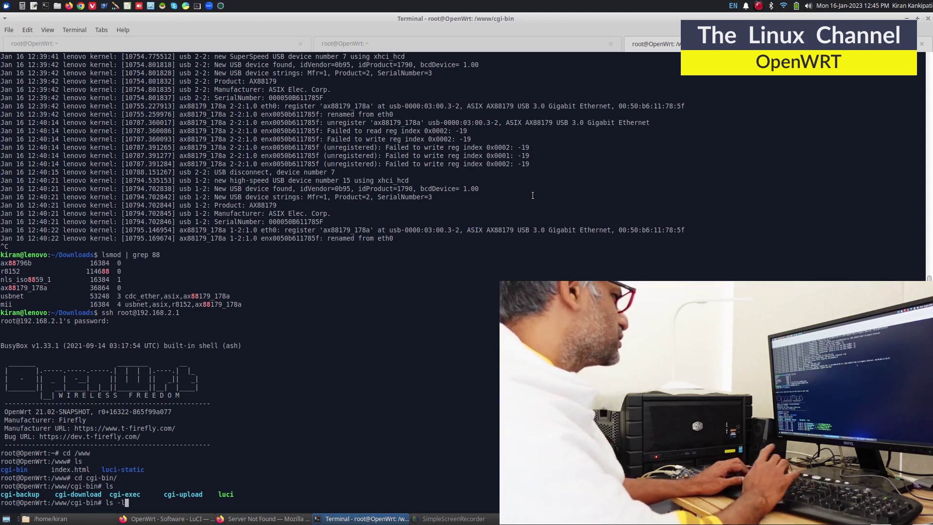
{"action": "key", "text": "Return"}
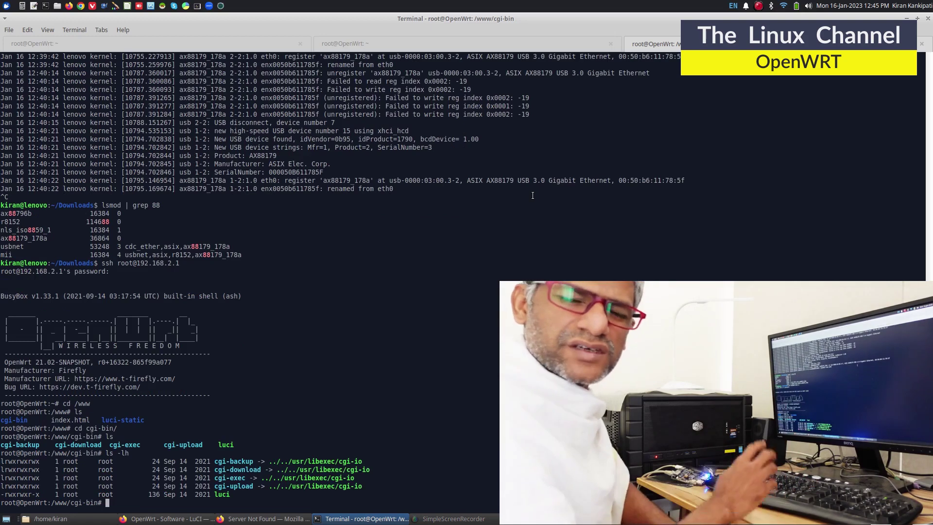